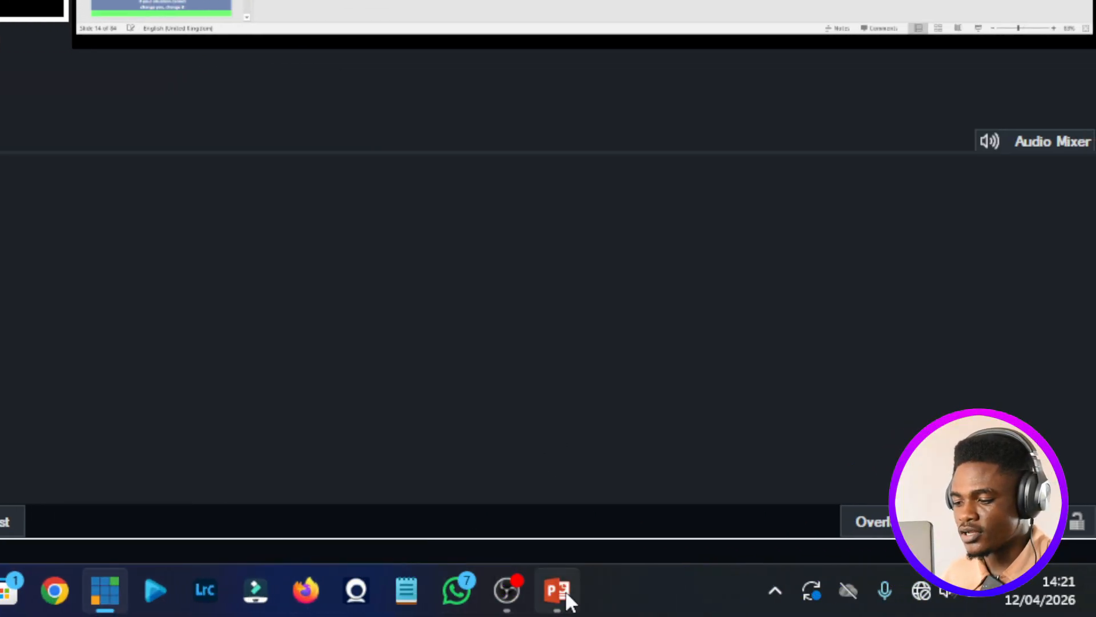
# - Switch to PowerPoint, present the current slide full screen, and check how vMix's desktop capture shows it before ending the slide show
pyautogui.click(723, 590)
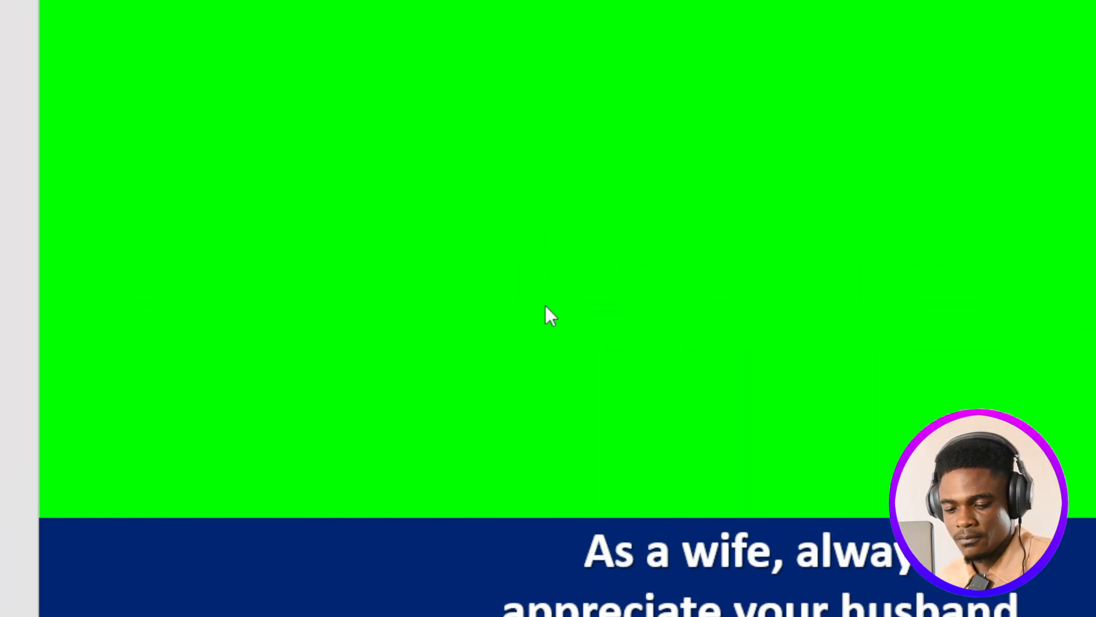
pyautogui.press('F5')
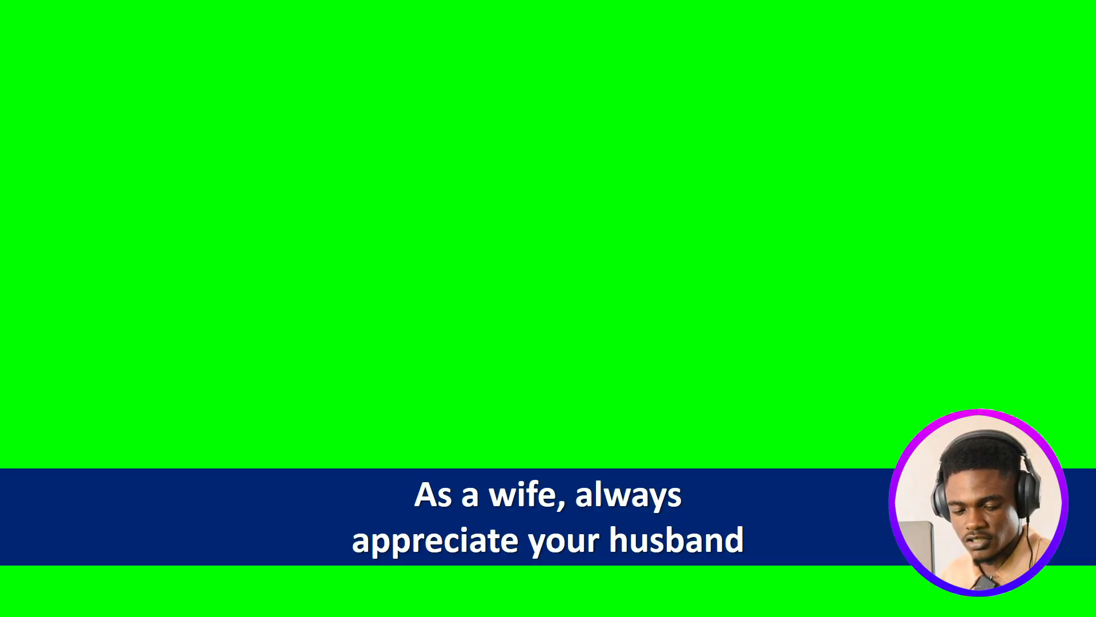
pyautogui.hotkey('alt', 'Tab')
pyautogui.press('Tab')
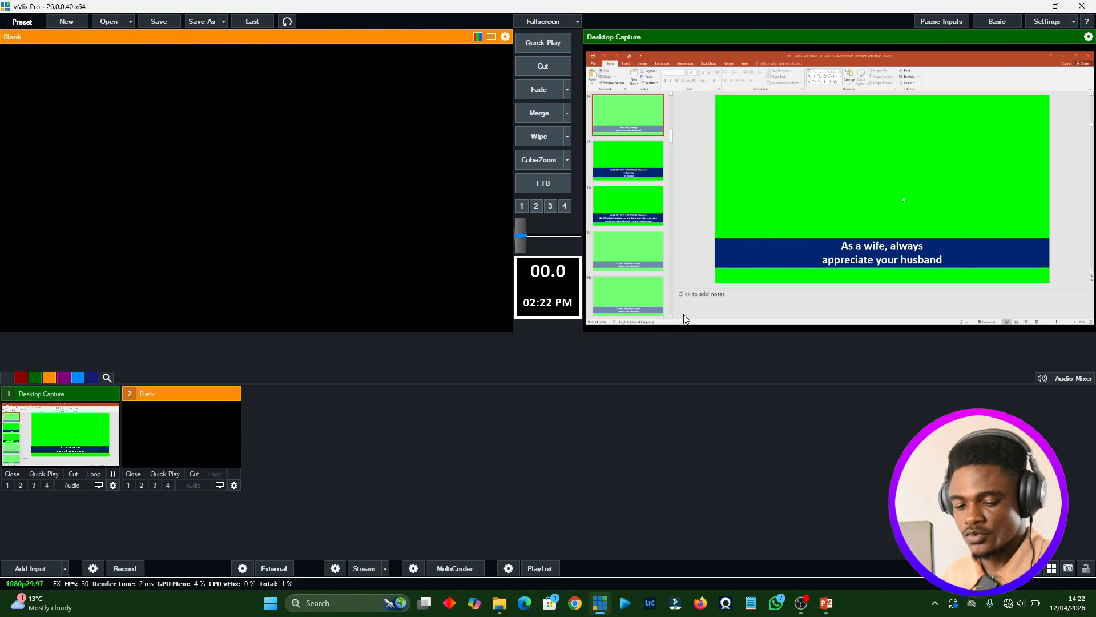
pyautogui.hotkey('alt', 'Tab')
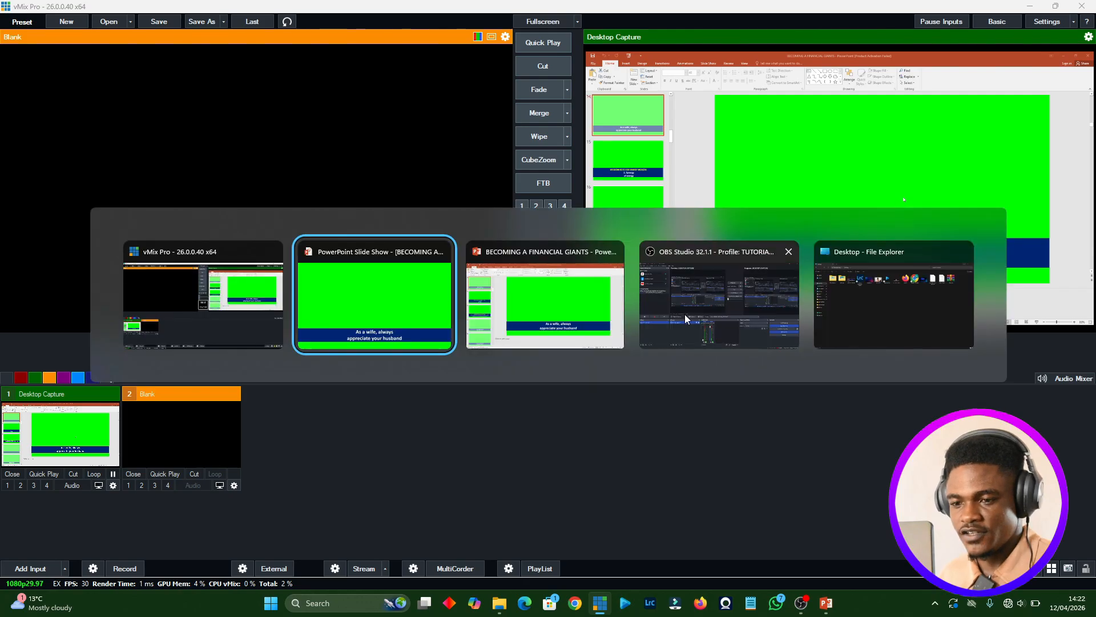
pyautogui.press('Escape')
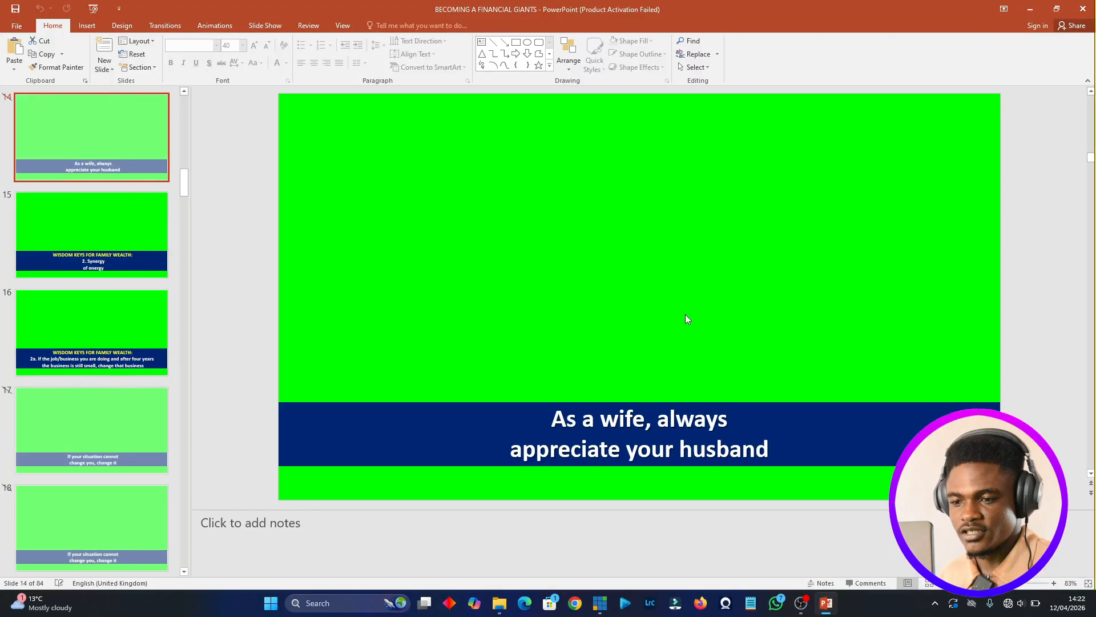
# - Switch to vMix, load the Desktop Capture input into preview, and open its position settings for Main
pyautogui.click(600, 602)
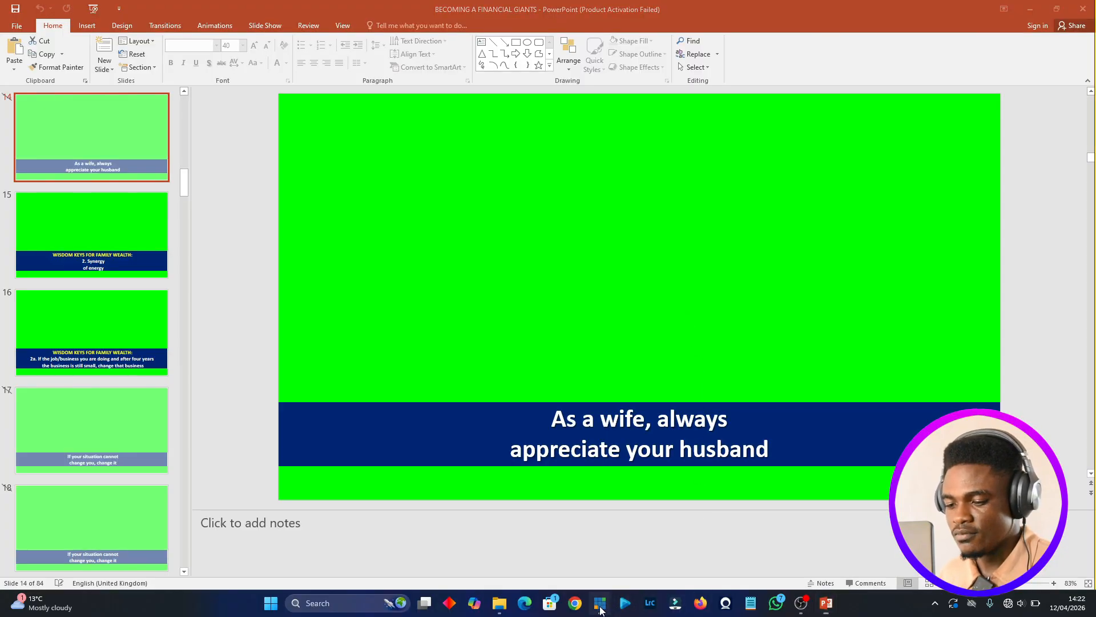
pyautogui.click(76, 435)
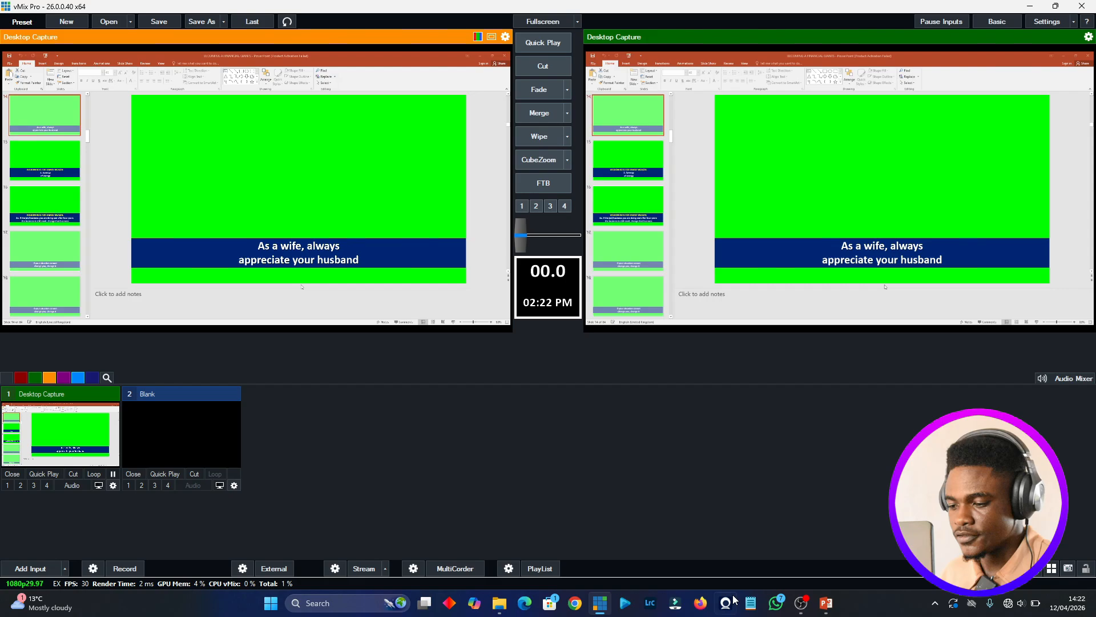
pyautogui.rightClick(70, 432)
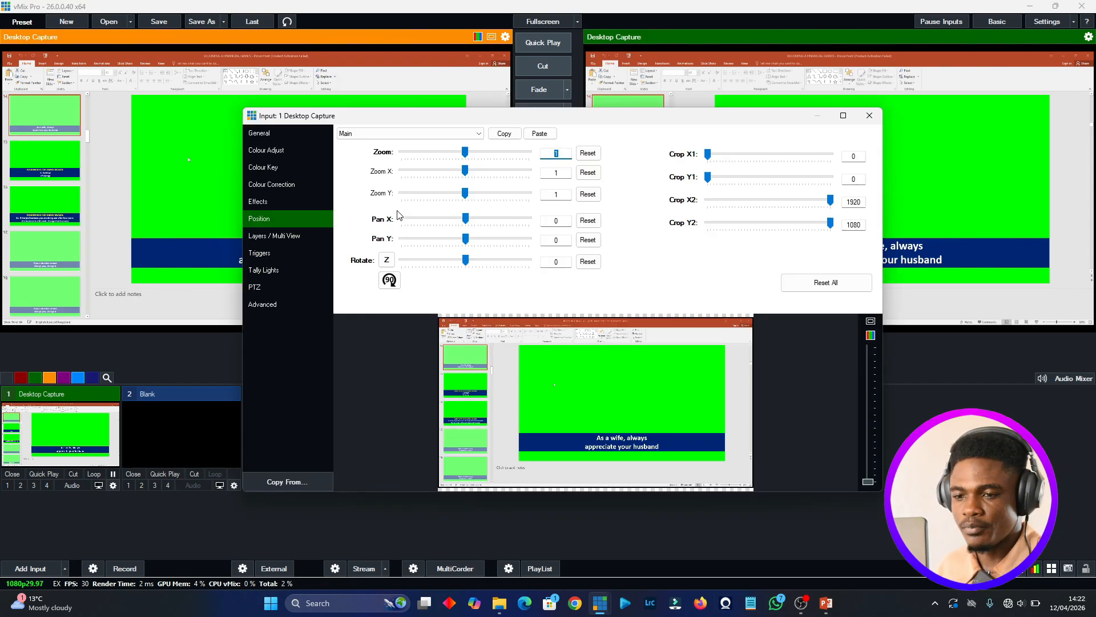
pyautogui.click(297, 219)
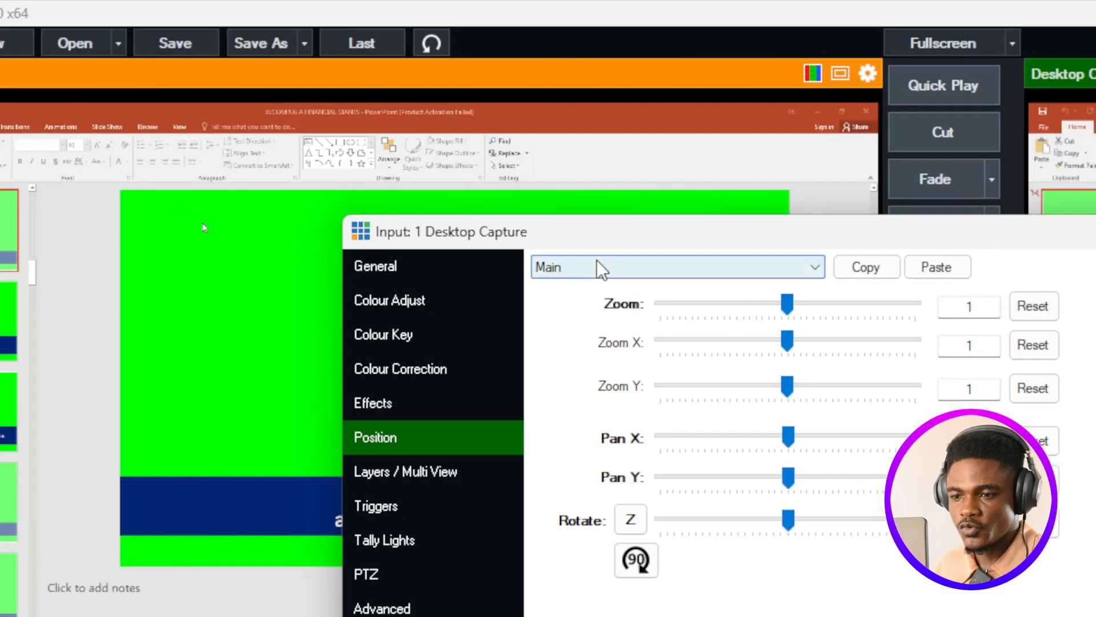
pyautogui.click(592, 268)
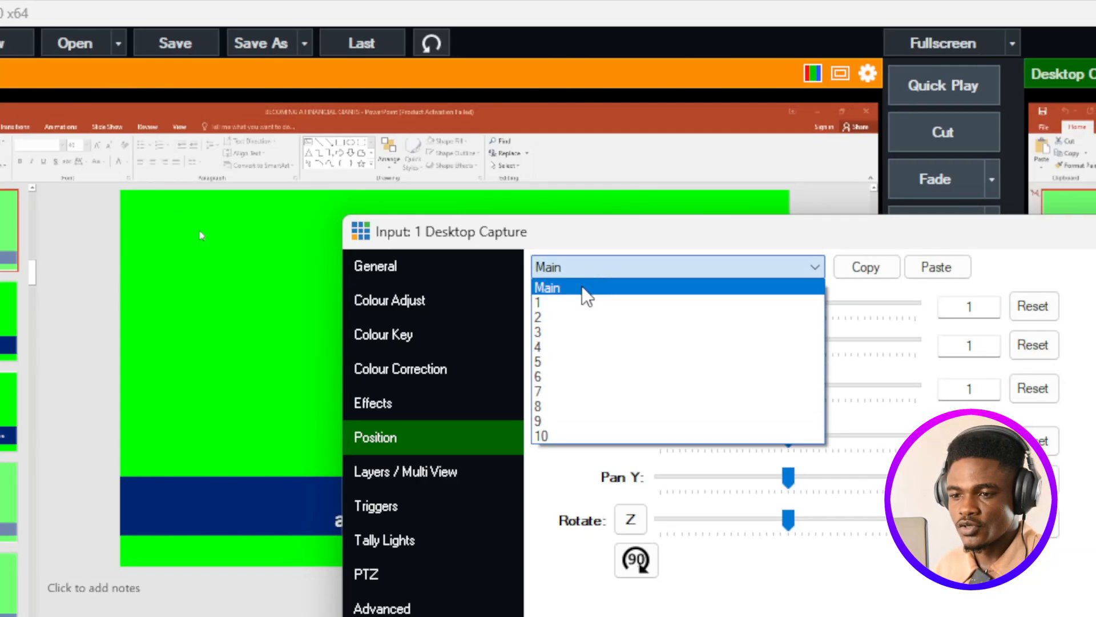
pyautogui.click(579, 285)
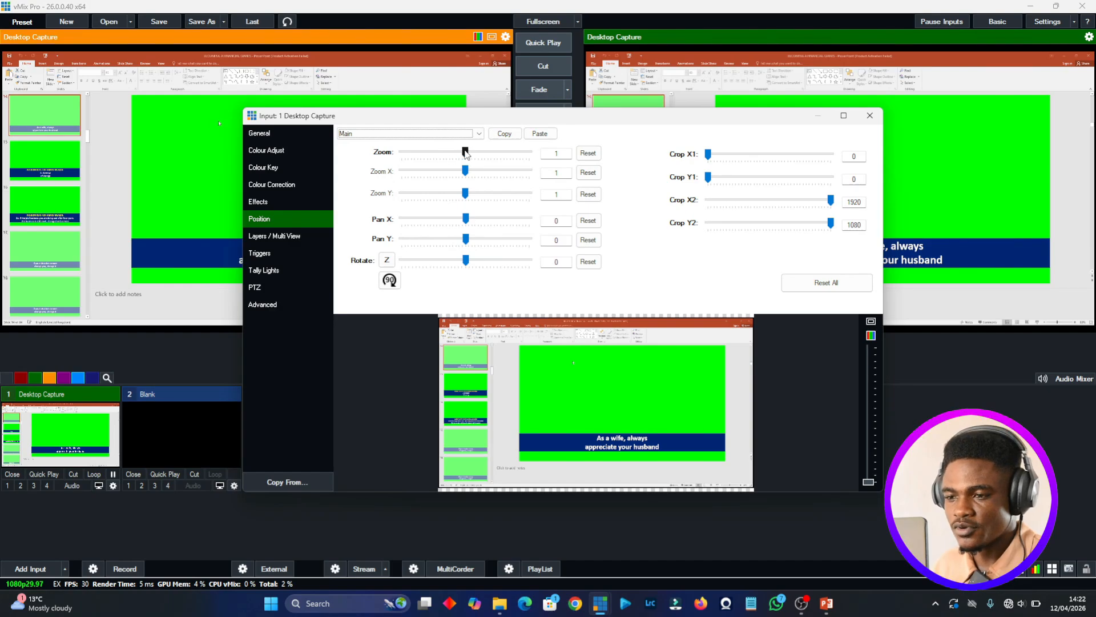
# - Zoom the Desktop Capture input to about 1.525 and pan it to about X -0.26, Y 0.019 so the slide fills the frame
pyautogui.moveTo(465, 153); pyautogui.dragTo(472, 153)
pyautogui.moveTo(578, 378); pyautogui.dragTo(542, 377)
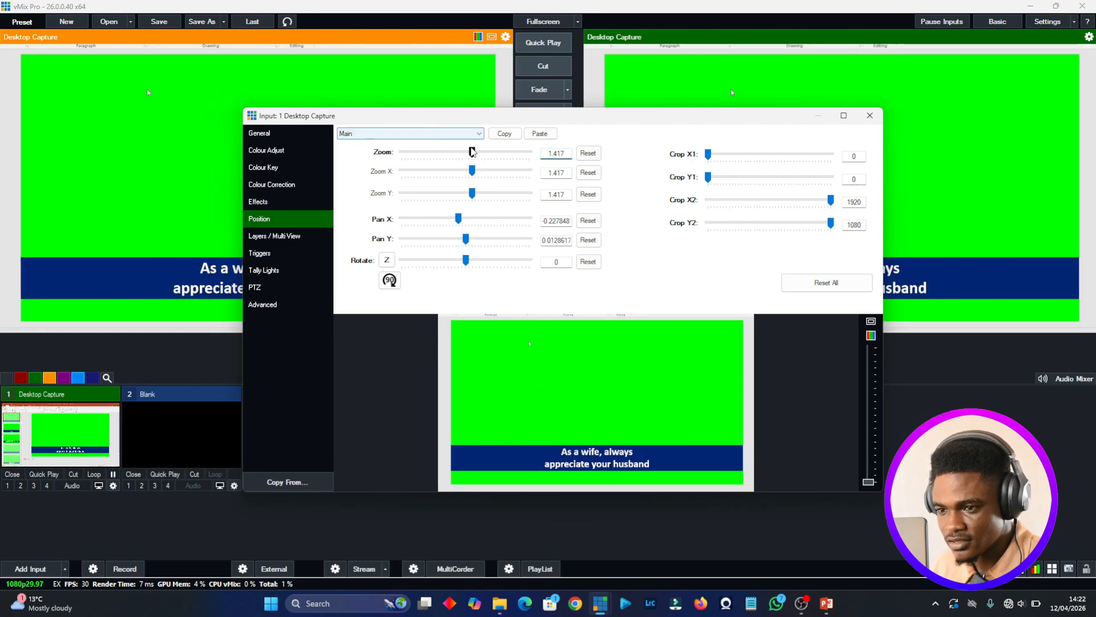
pyautogui.moveTo(472, 153); pyautogui.dragTo(474, 154)
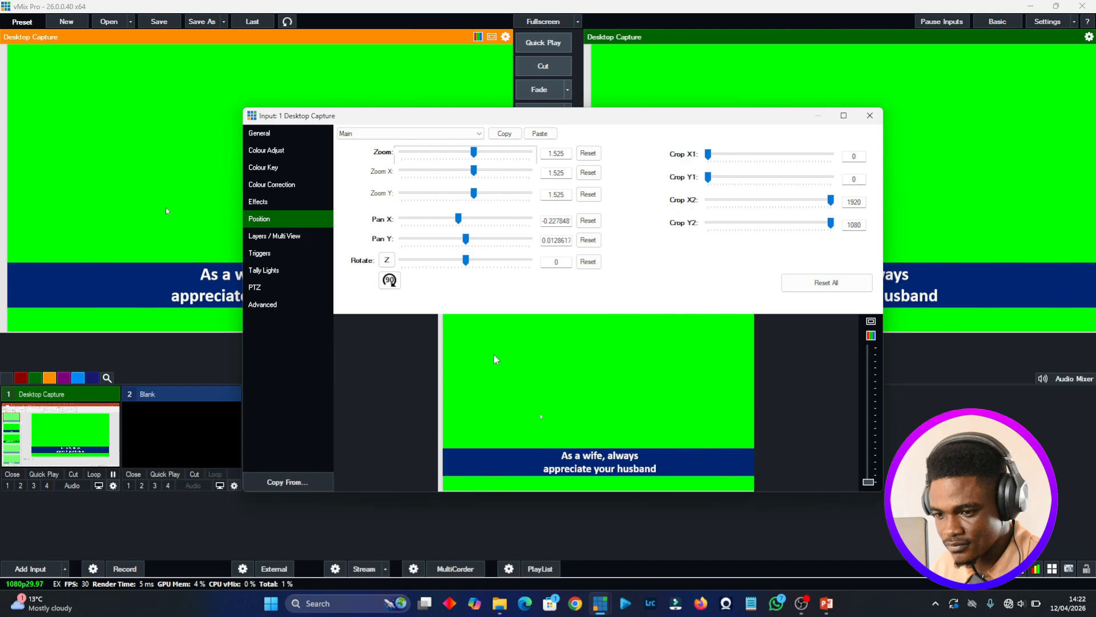
pyautogui.moveTo(496, 360); pyautogui.dragTo(489, 362)
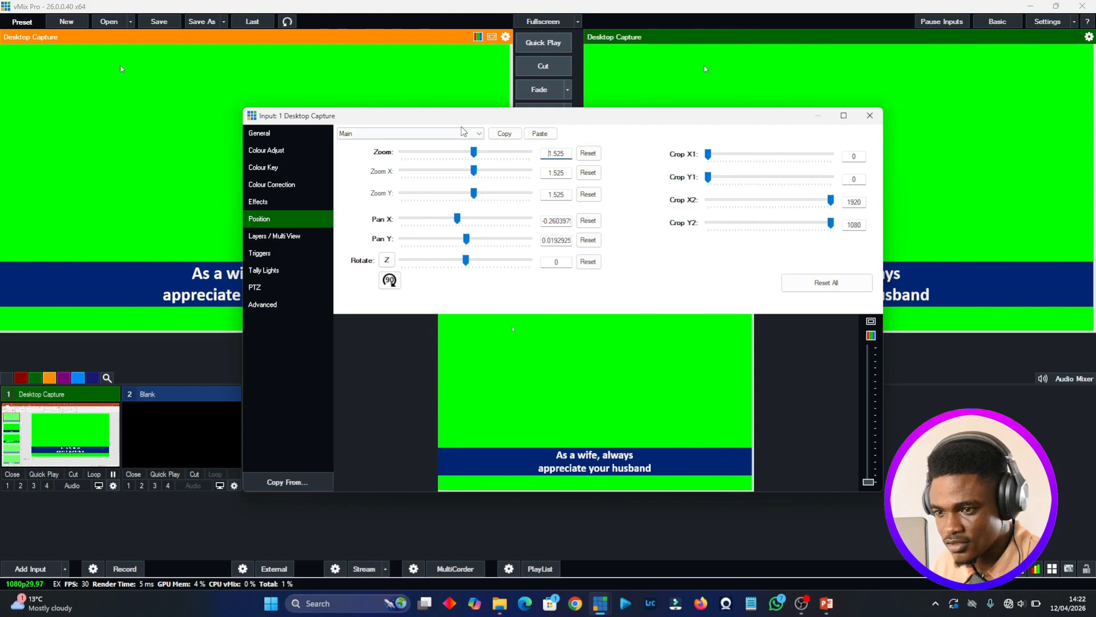
# - Fine-tune the capture's zoom to 1.537 and its pan to about X -0.25, Y 0.013, and close the input settings
pyautogui.click(474, 153)
pyautogui.press('Left')
pyautogui.press('Left')
pyautogui.press('Left')
pyautogui.press('Left')
pyautogui.press('Left')
pyautogui.press('Left')
pyautogui.press('Left')
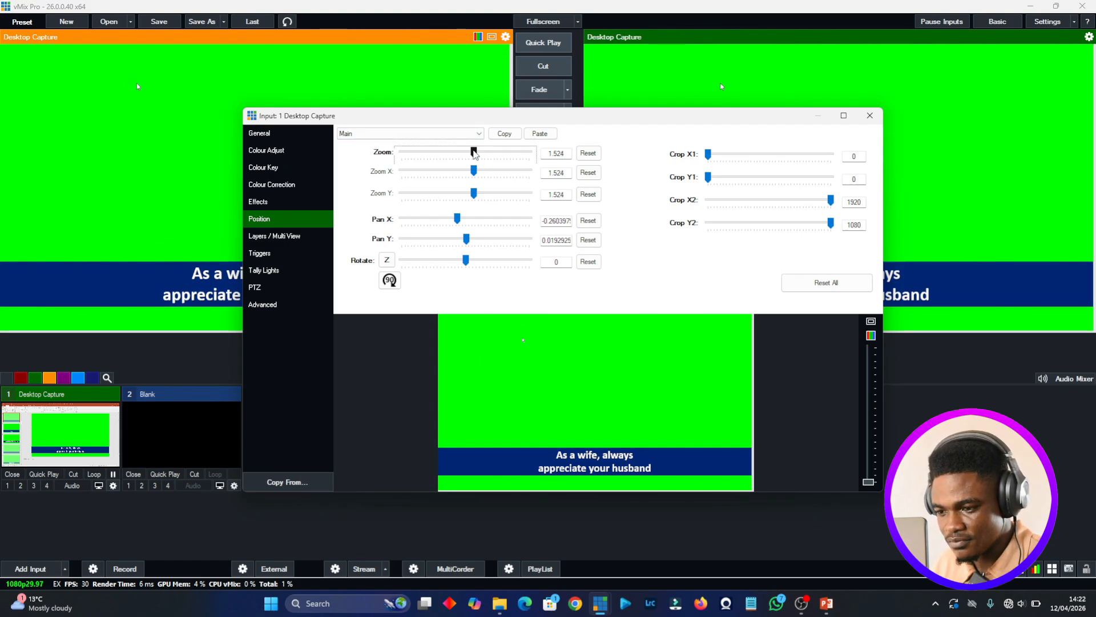
pyautogui.press('Right')
pyautogui.press('Right')
pyautogui.press('Right')
pyautogui.press('Right')
pyautogui.press('Right')
pyautogui.press('Right')
pyautogui.press('Right')
pyautogui.press('Right')
pyautogui.press('Right')
pyautogui.press('Right')
pyautogui.press('Right')
pyautogui.press('Right')
pyautogui.press('Right')
pyautogui.press('Right')
pyautogui.press('Right')
pyautogui.press('Right')
pyautogui.press('Right')
pyautogui.press('Right')
pyautogui.press('Right')
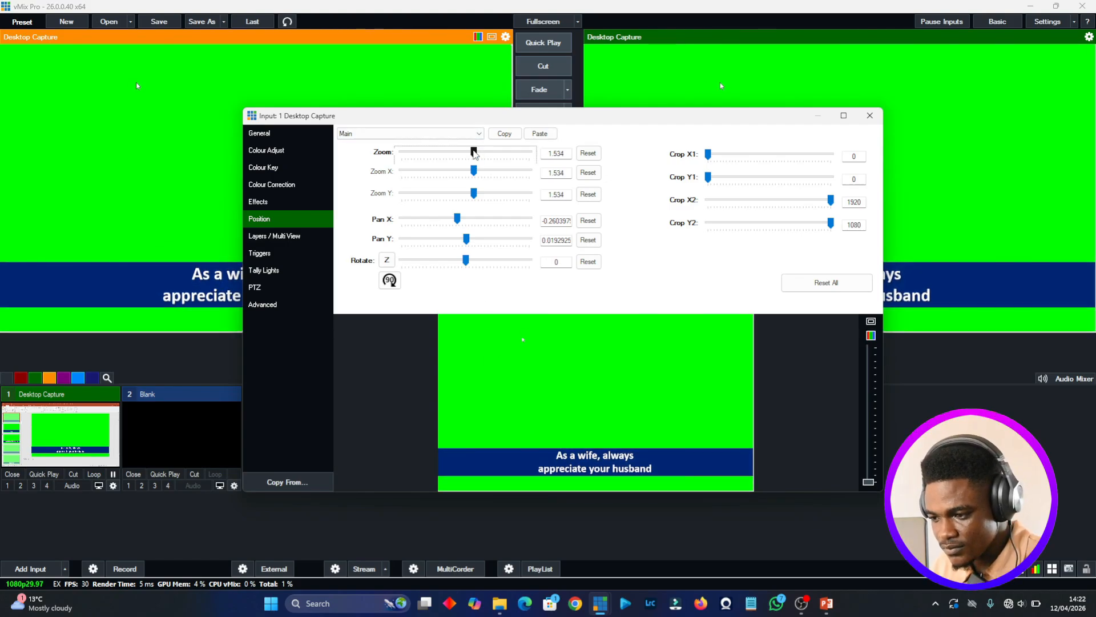
pyautogui.moveTo(524, 369); pyautogui.dragTo(526, 369)
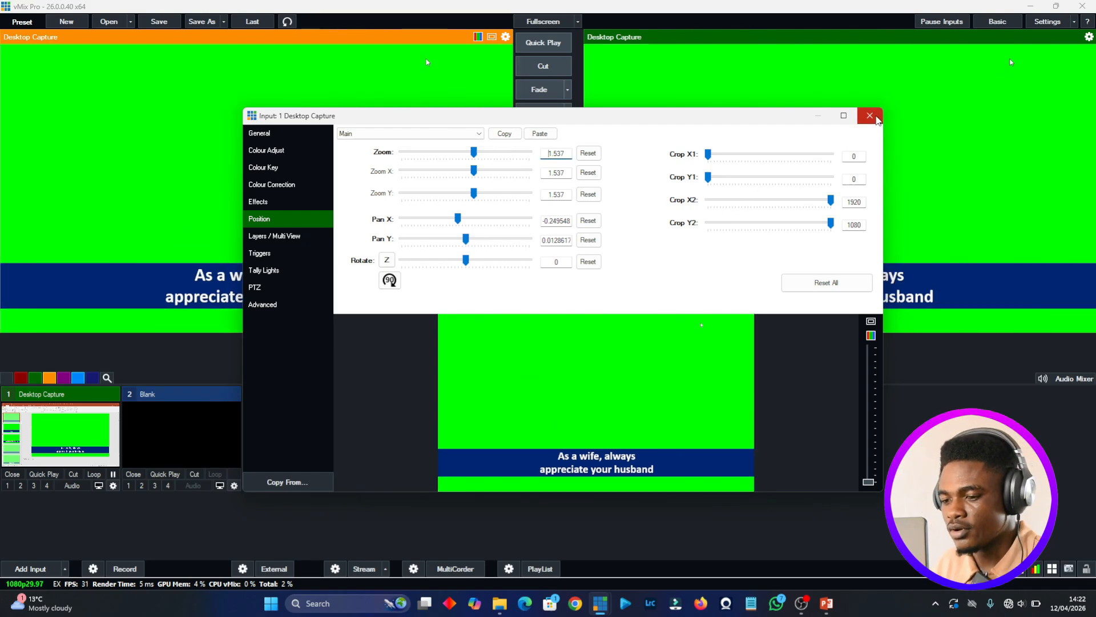
pyautogui.click(877, 119)
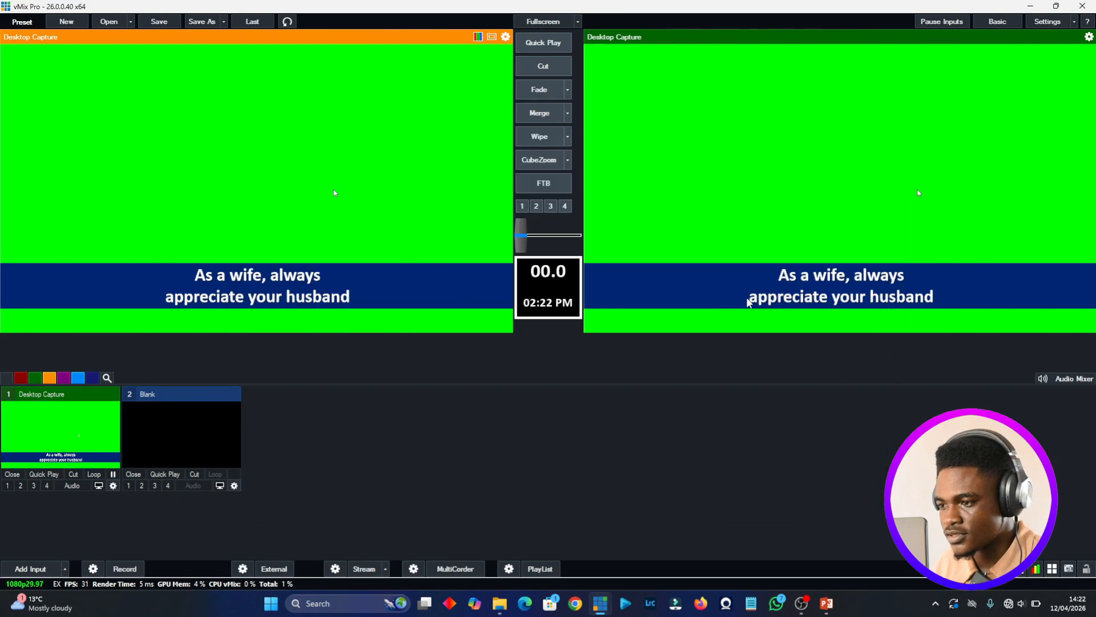
# - Select slide 16 in PowerPoint and check in vMix that the desktop capture follows the slide change
pyautogui.click(824, 611)
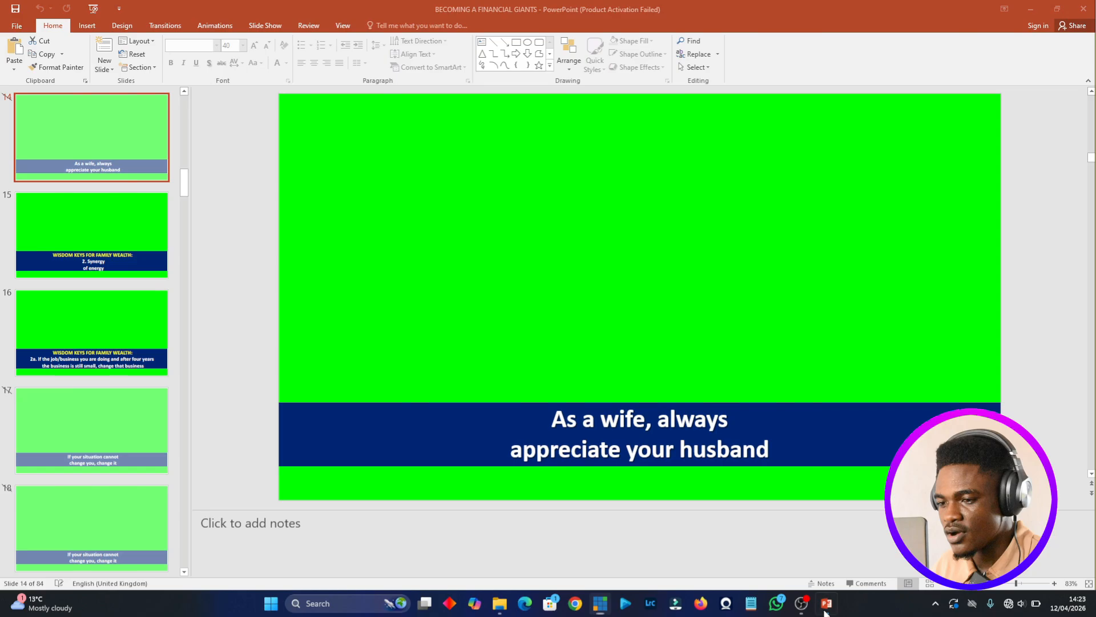
pyautogui.click(120, 357)
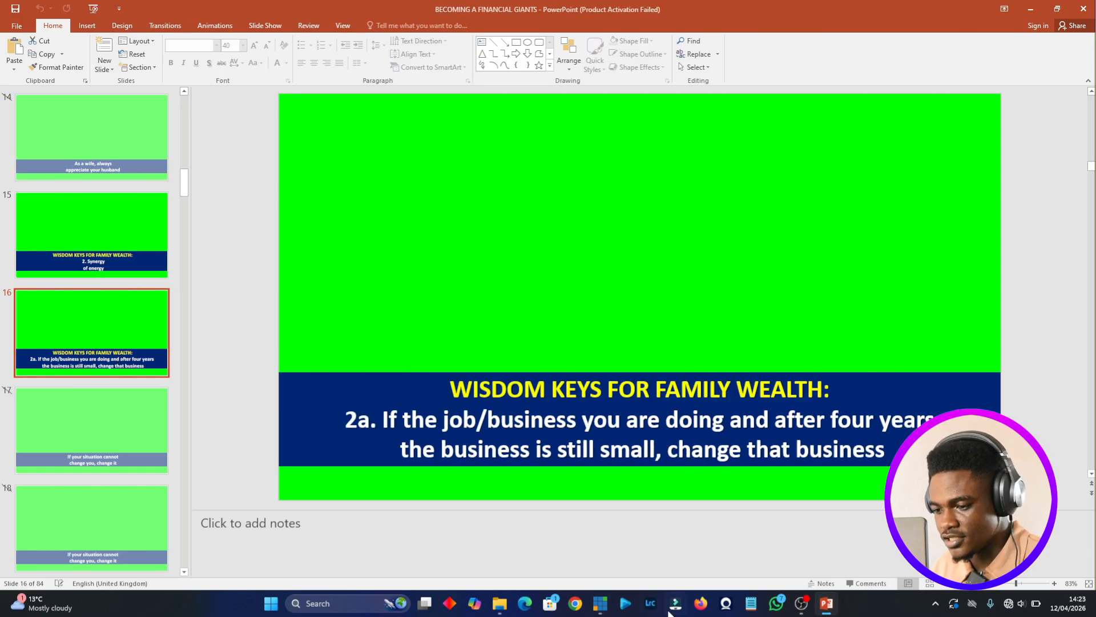
pyautogui.click(600, 603)
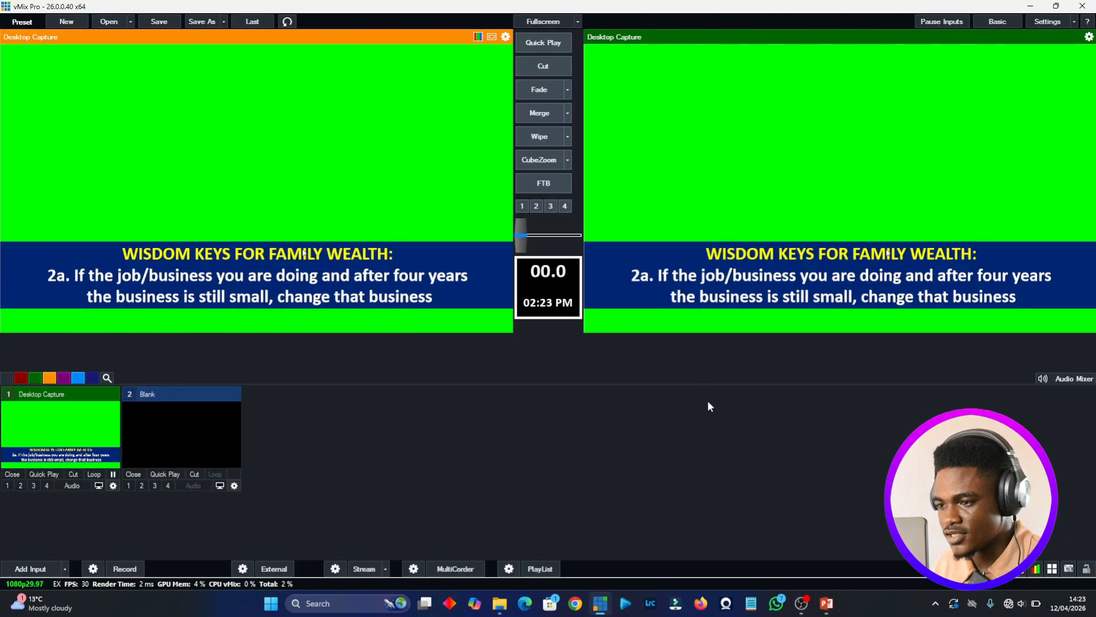
# - Return to PowerPoint and duplicate slide 21, the "1. Plantain chips" slide
pyautogui.click(825, 603)
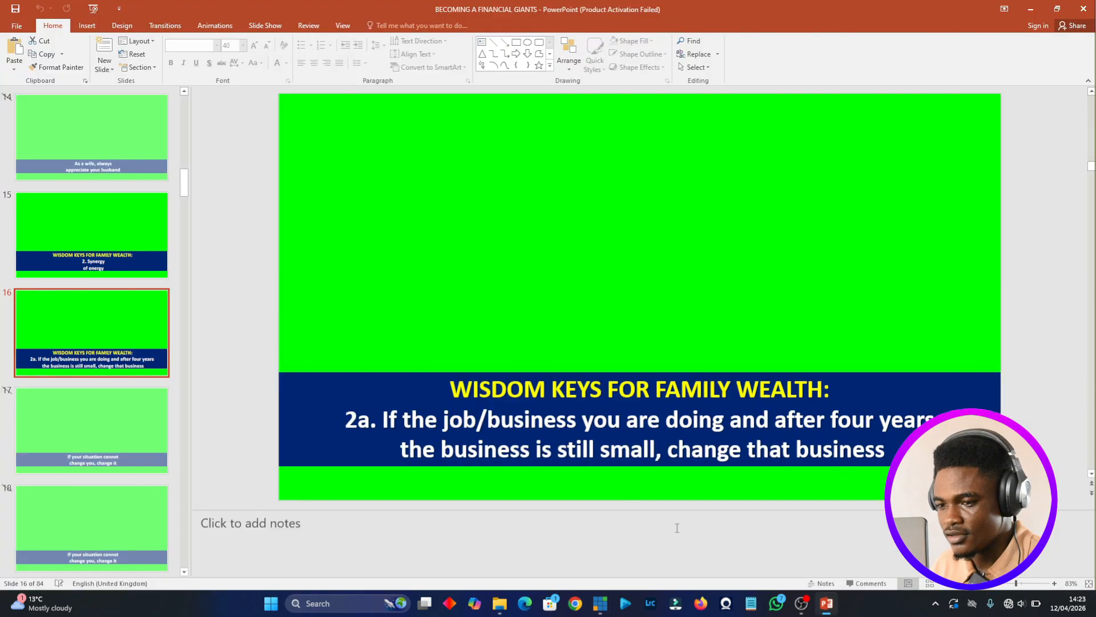
pyautogui.press('Down')
pyautogui.press('Down')
pyautogui.press('Down')
pyautogui.press('Down')
pyautogui.press('Down')
pyautogui.press('Down')
pyautogui.press('Down')
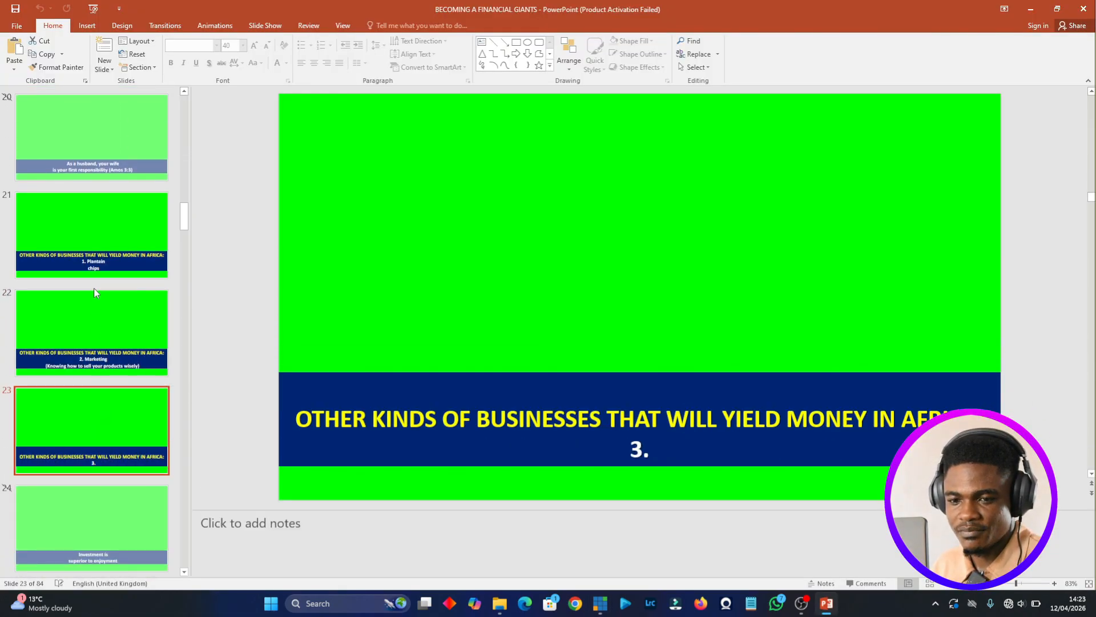
pyautogui.click(91, 234)
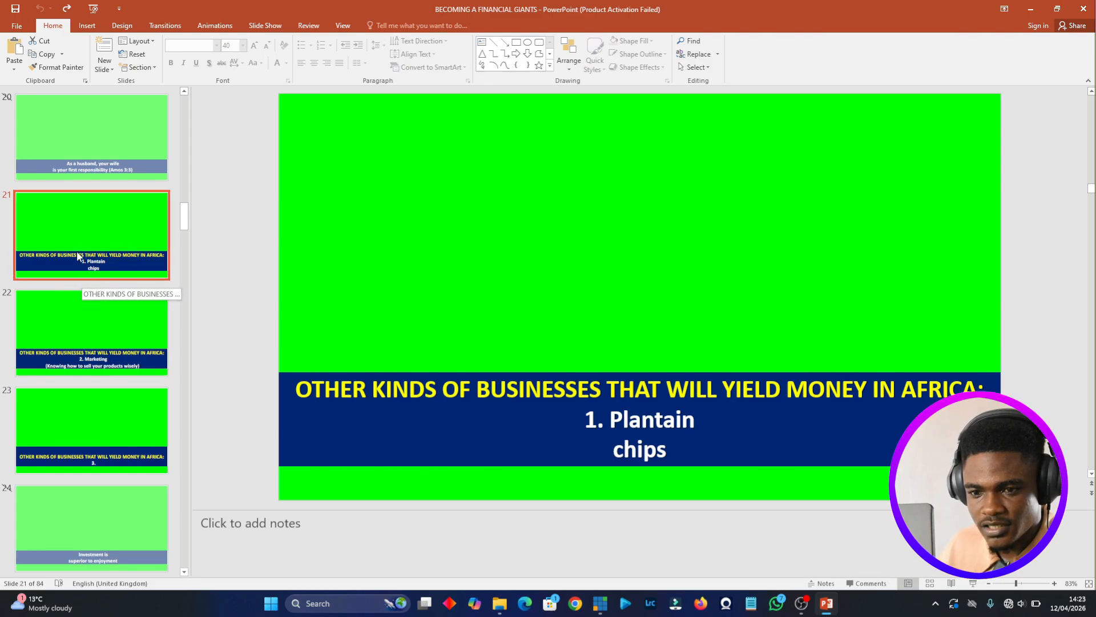
pyautogui.rightClick(88, 246)
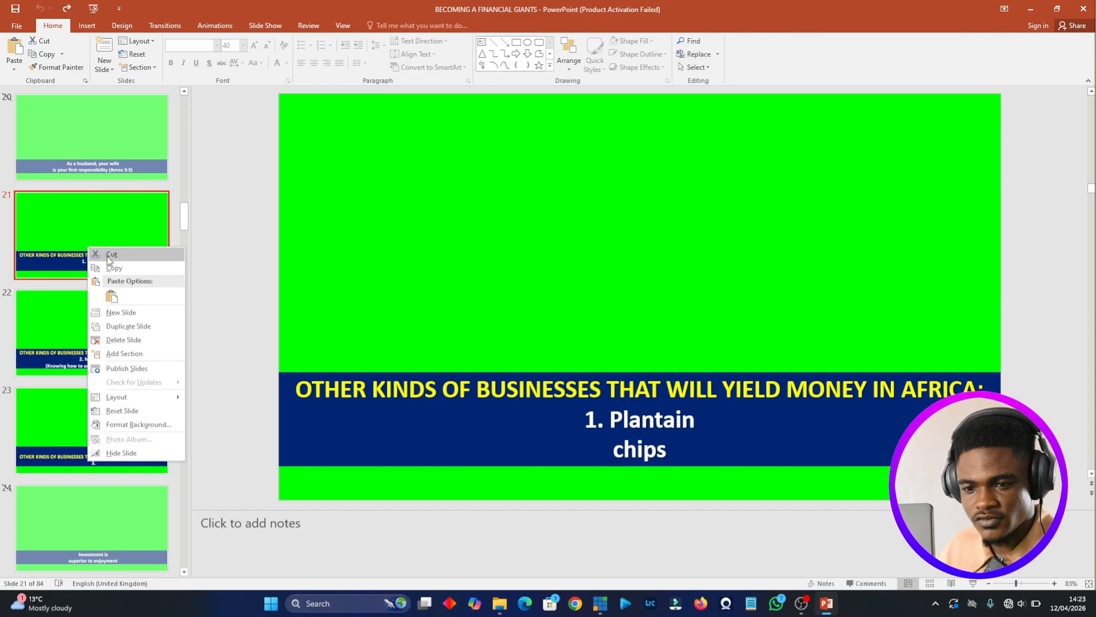
pyautogui.click(132, 325)
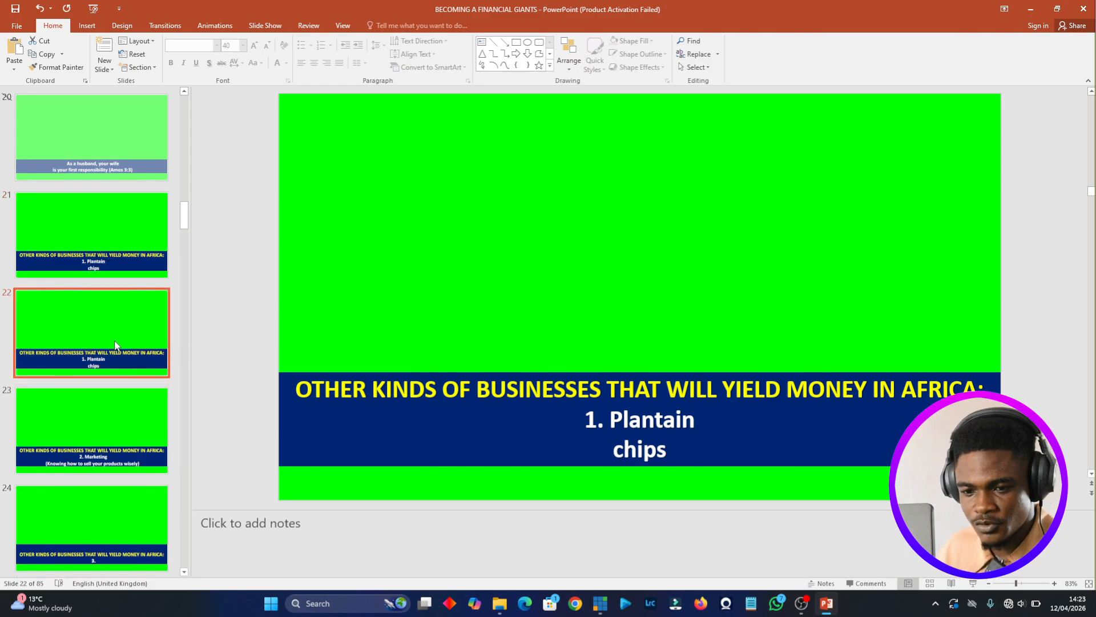
# - Replace all text in the duplicated slide's blue banner with "HOW TO BRING POWERPOINT INTO VMIX"
pyautogui.click(526, 394)
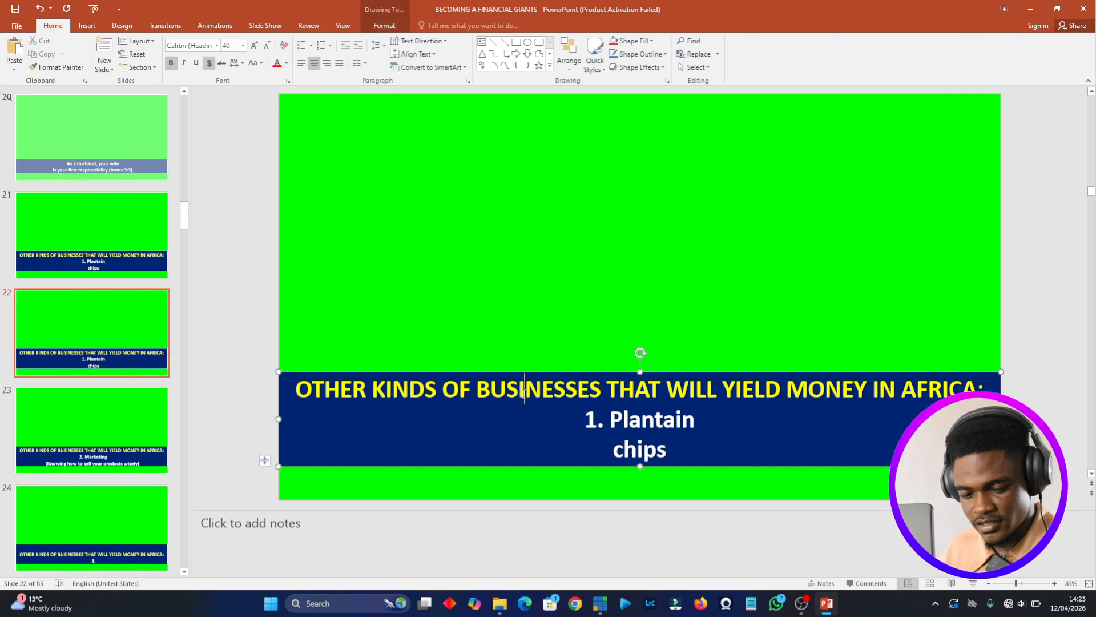
pyautogui.hotkey('ctrl', 'a')
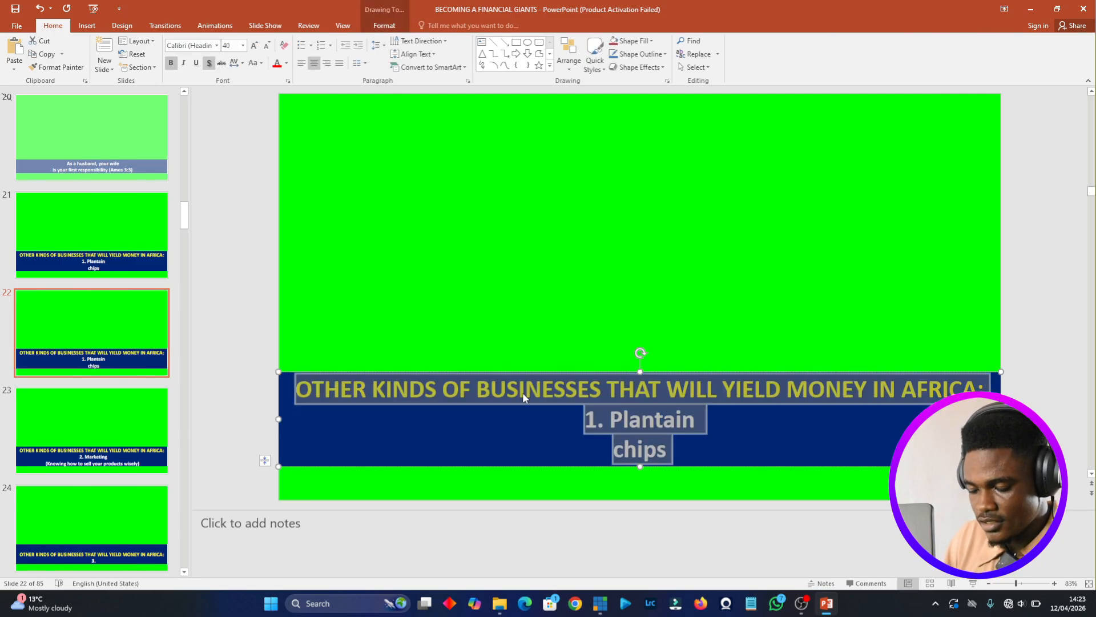
pyautogui.write('HO')
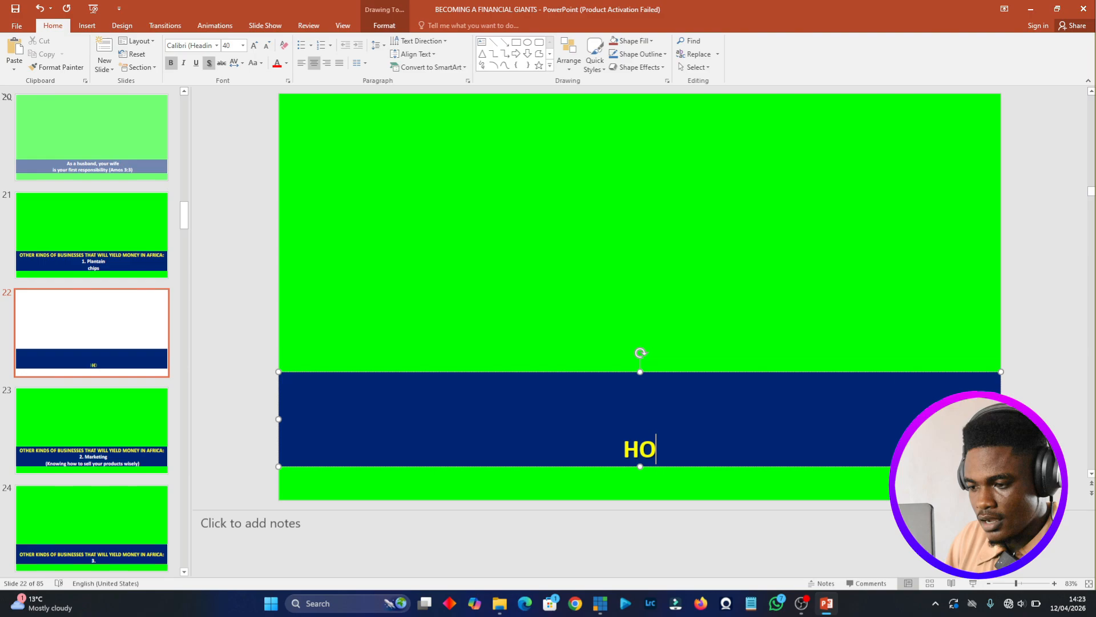
pyautogui.write('W TO BRI')
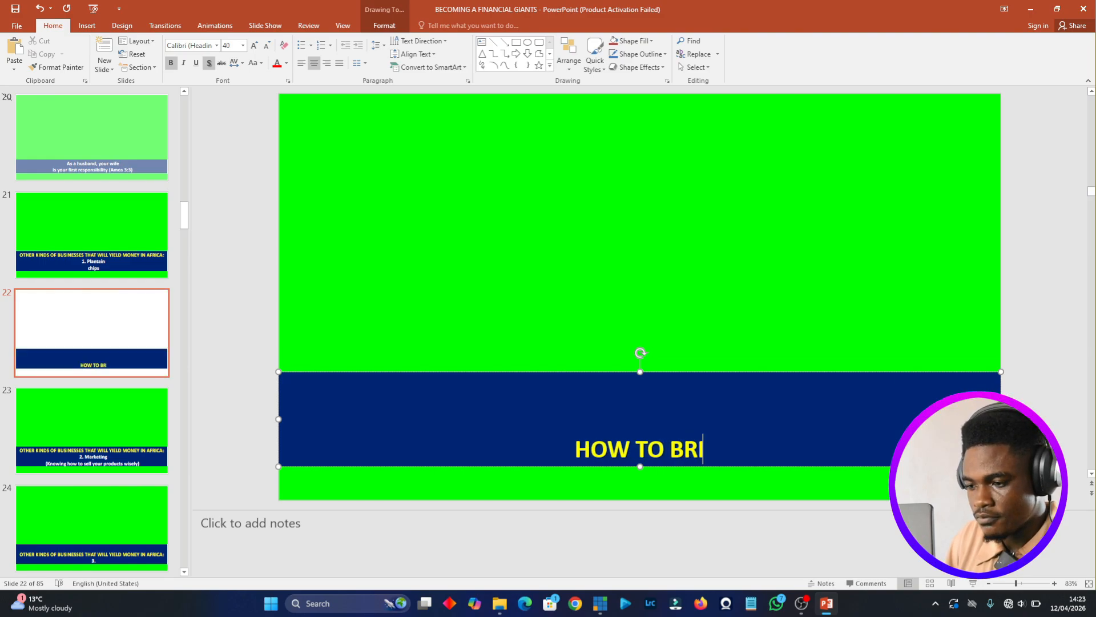
pyautogui.write('NG POW')
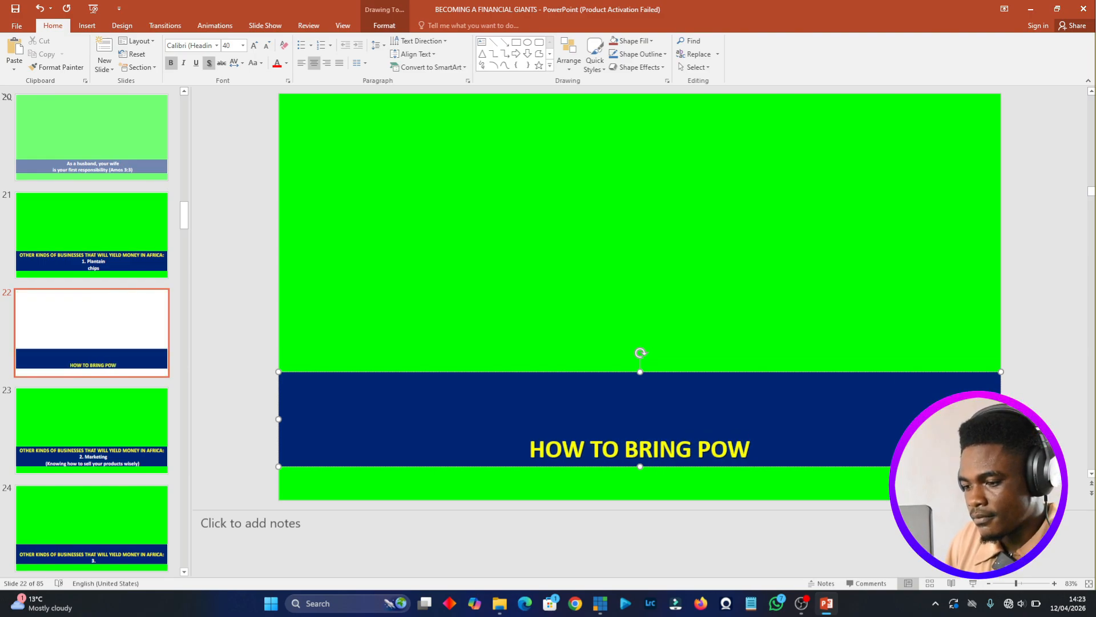
pyautogui.write('ERPOIN')
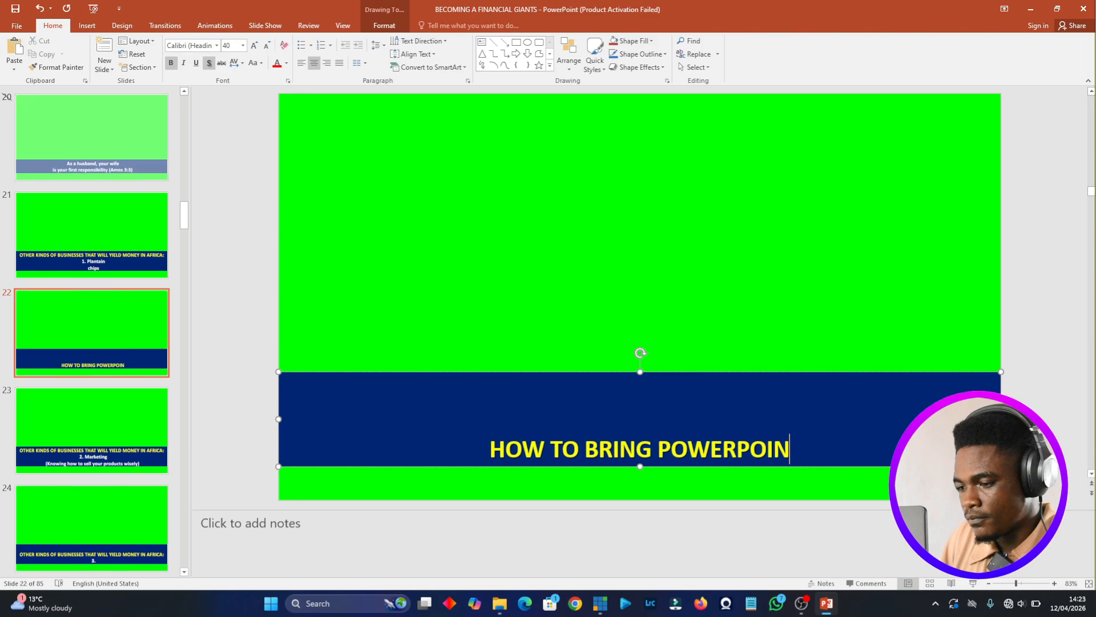
pyautogui.write('T INTO VM')
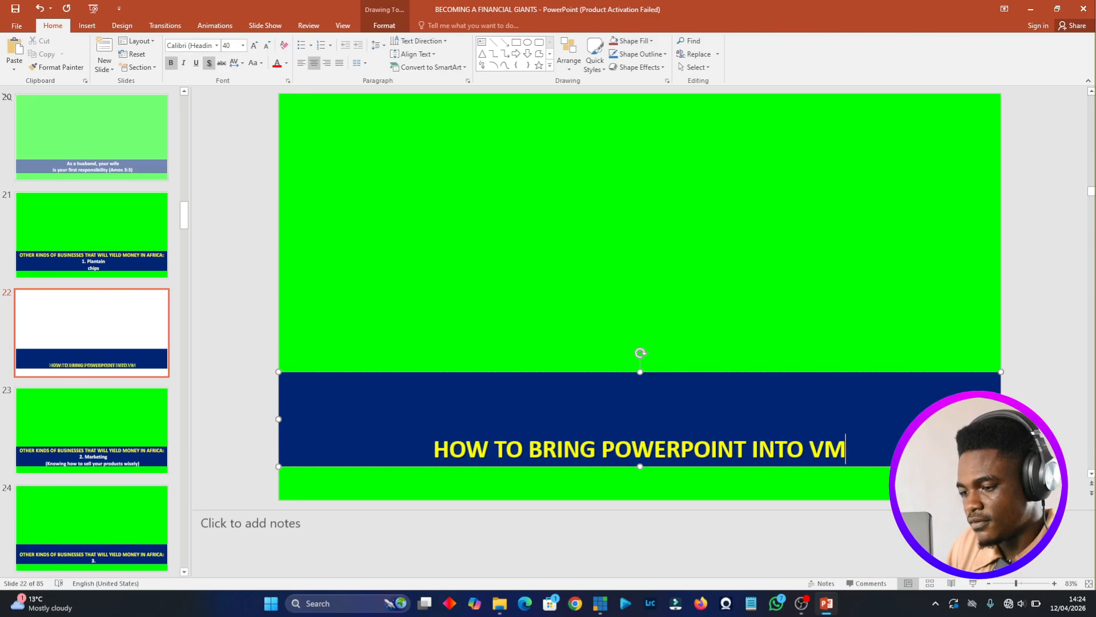
pyautogui.write('IS')
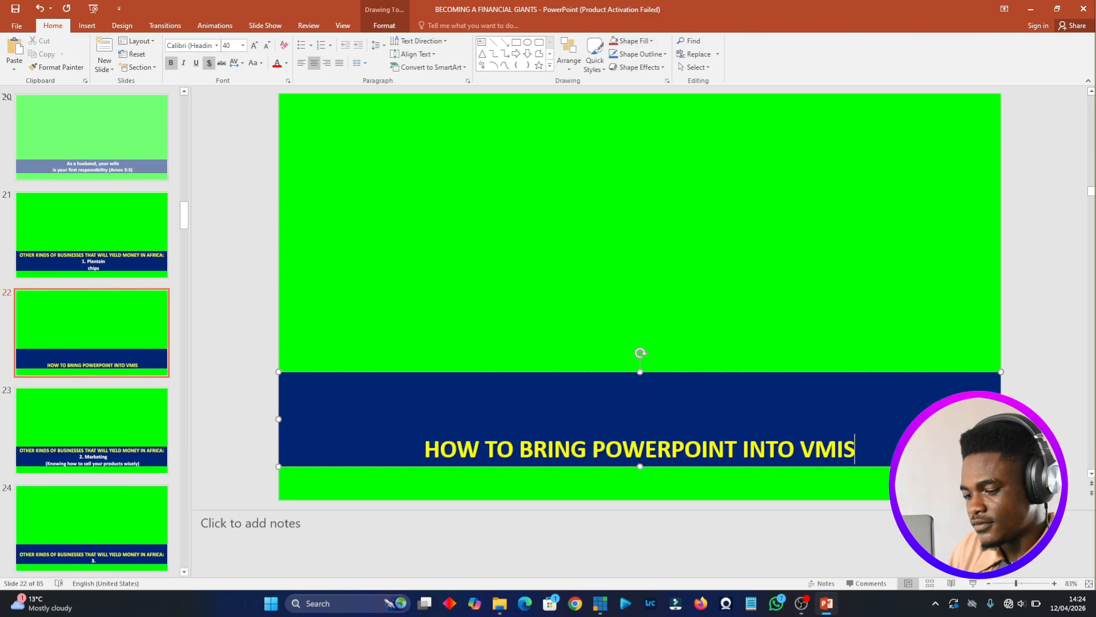
pyautogui.press('BackSpace')
pyautogui.write('X')
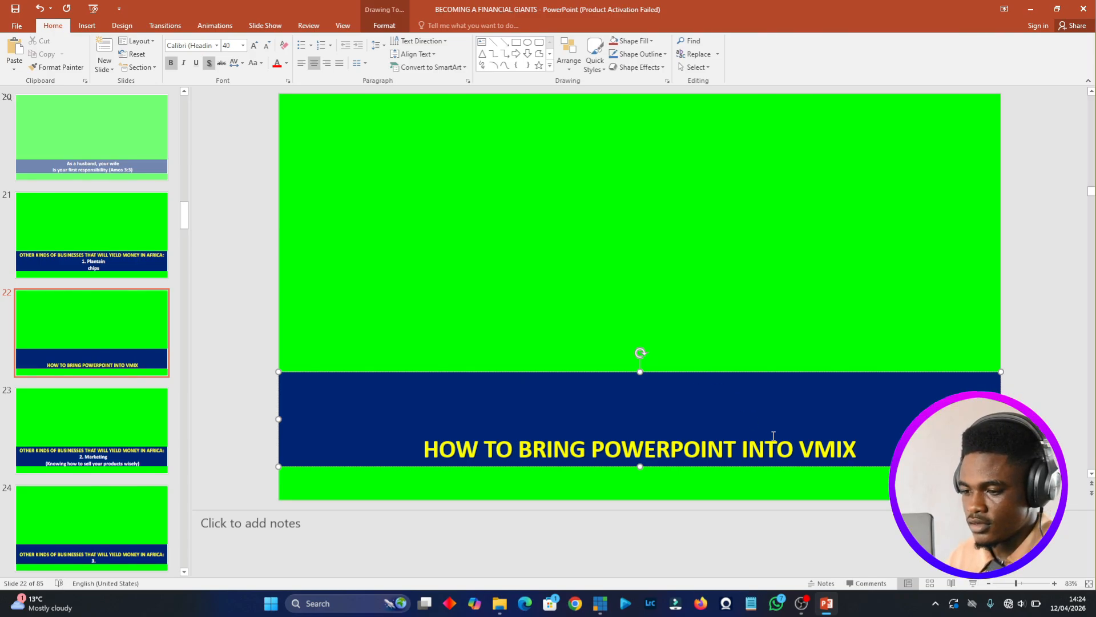
# - Break the banner text into two lines before "POWERPOINT" and switch to vMix to check the captured slide
pyautogui.click(587, 448)
pyautogui.press('Return')
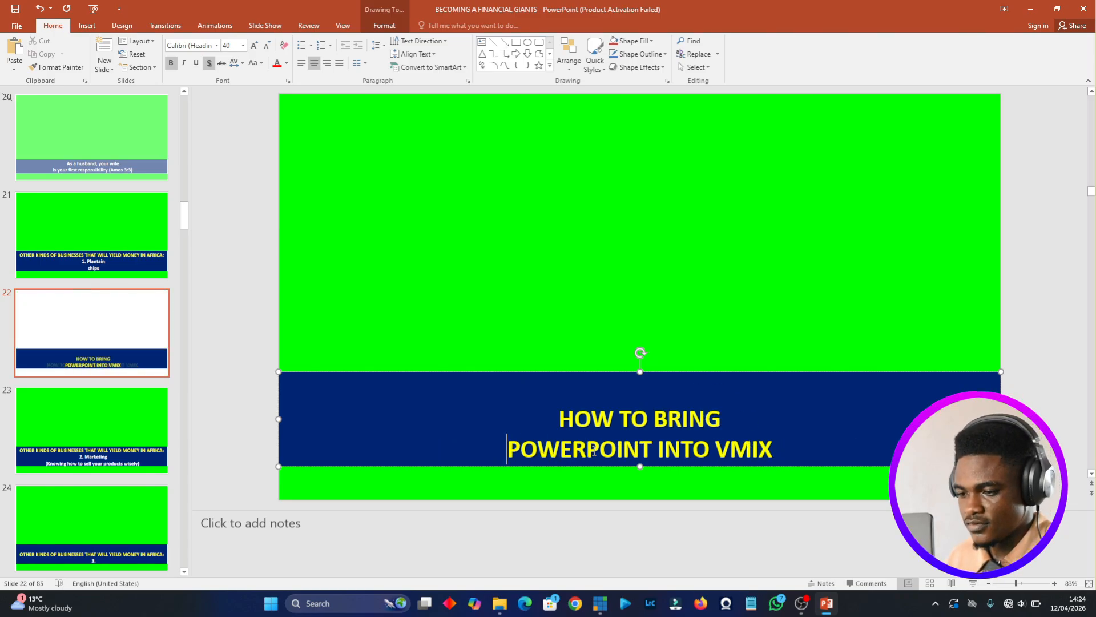
pyautogui.click(580, 358)
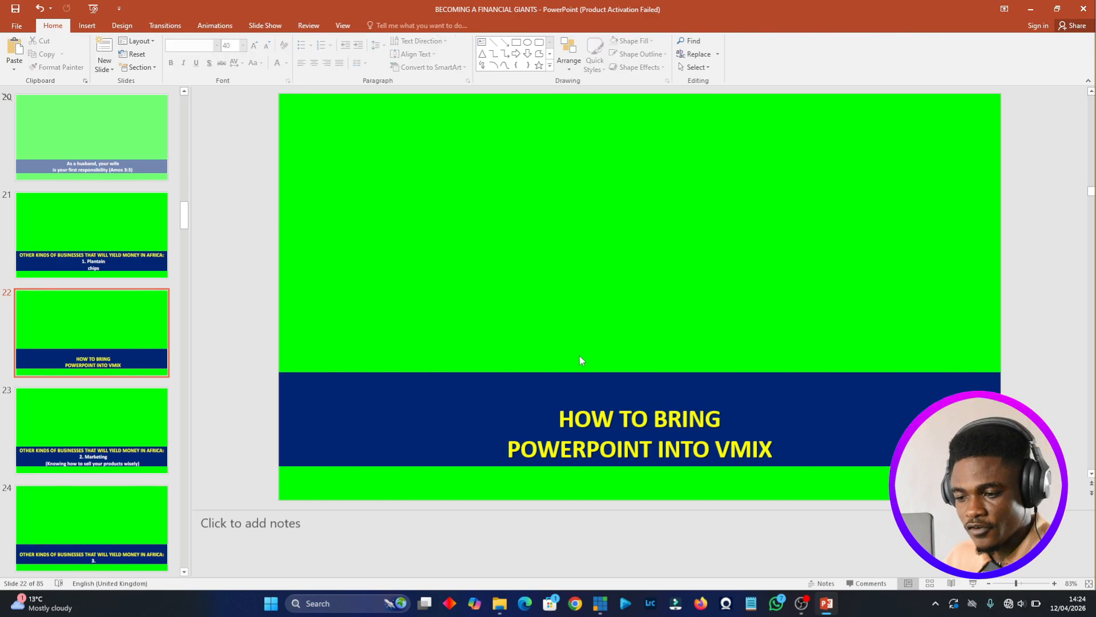
pyautogui.click(600, 603)
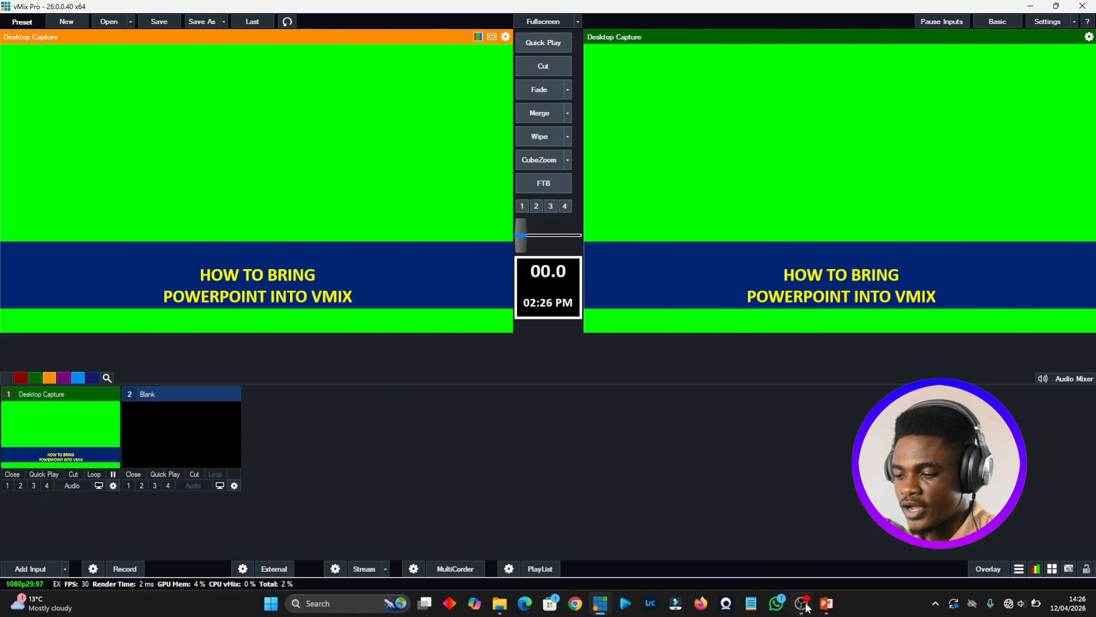
# - Select slide 21, the "1. Plantain chips" slide, in PowerPoint and return to vMix to check the capture
pyautogui.click(826, 603)
pyautogui.press('Up')
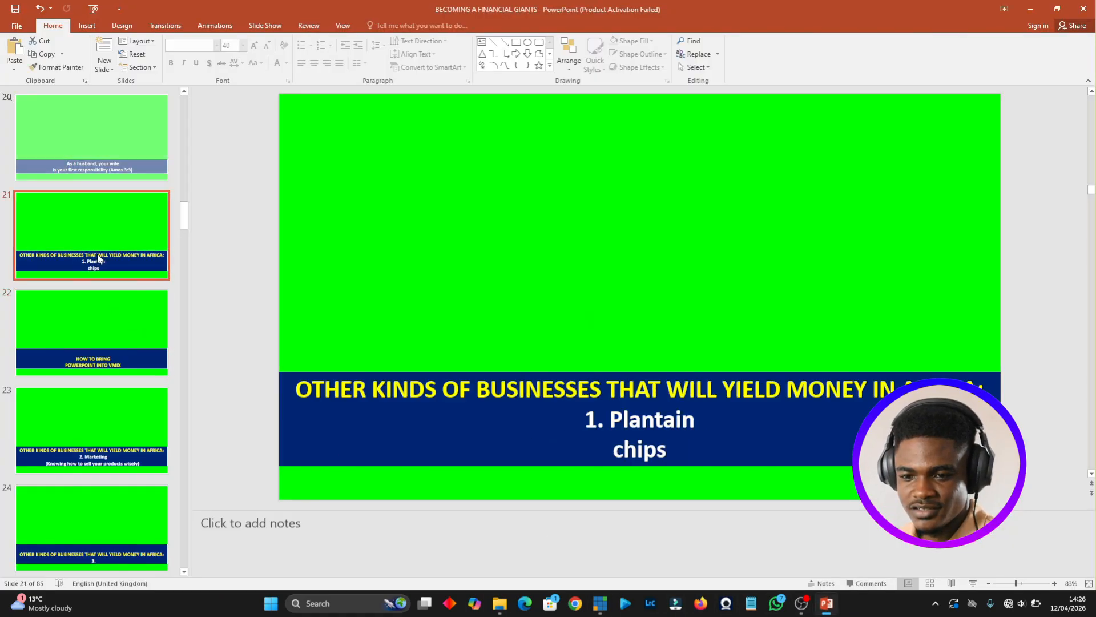
pyautogui.click(600, 603)
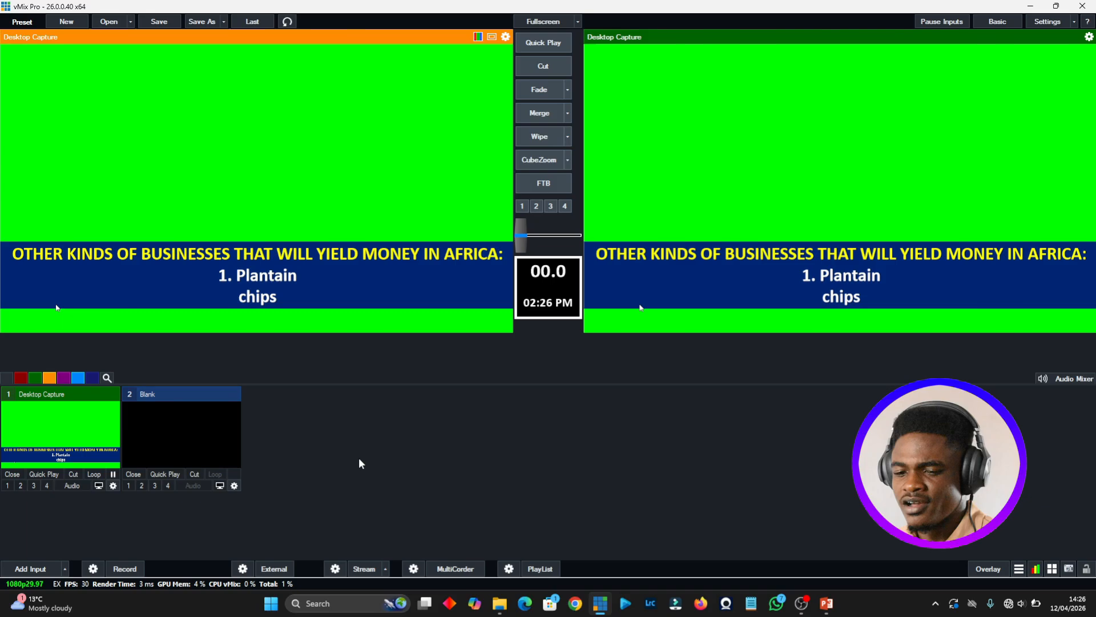
# - Add the DSC_5825 video from the Desktop folder to vMix as an input
pyautogui.click(500, 603)
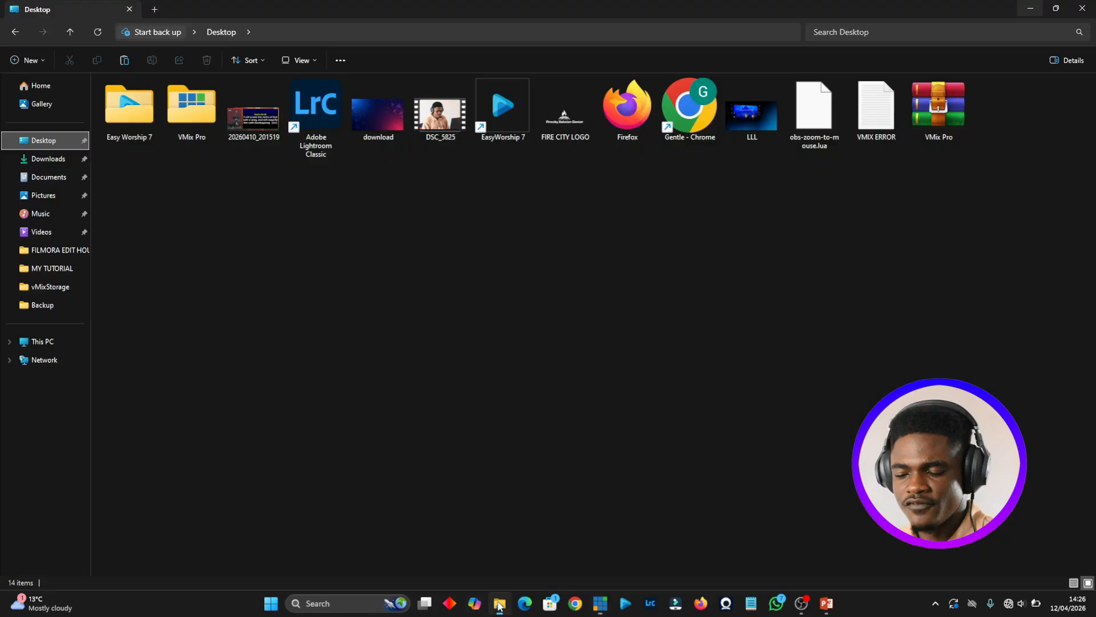
pyautogui.click(429, 126)
pyautogui.moveTo(429, 127); pyautogui.dragTo(257, 446)
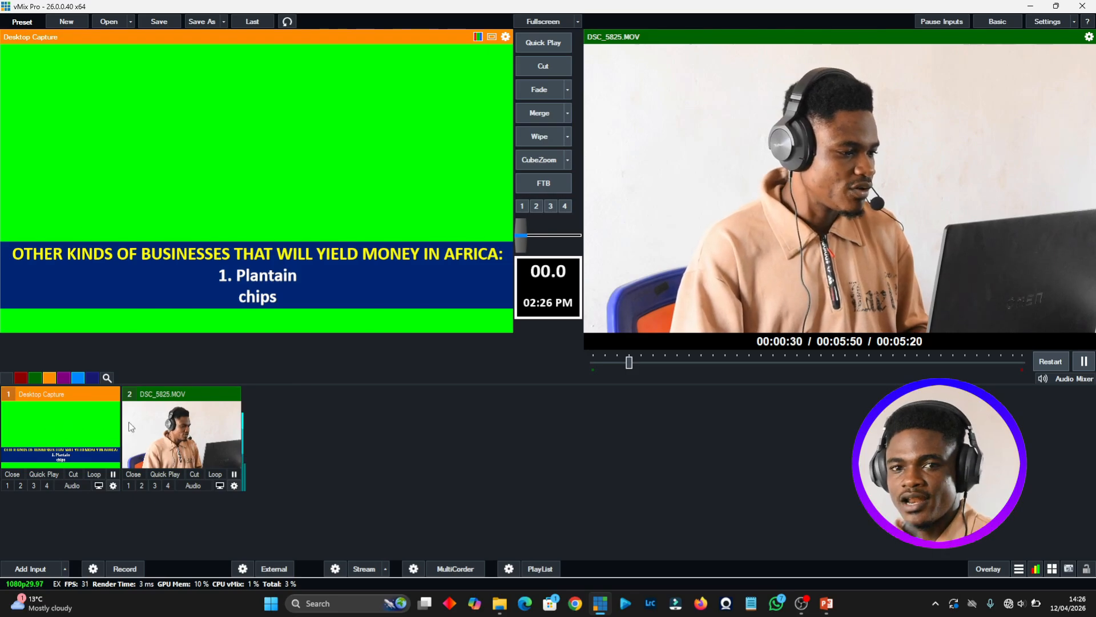
# - Key out the Desktop Capture's green background by sampling the slide's green, enable the chroma key filter, and close the input settings
pyautogui.rightClick(57, 427)
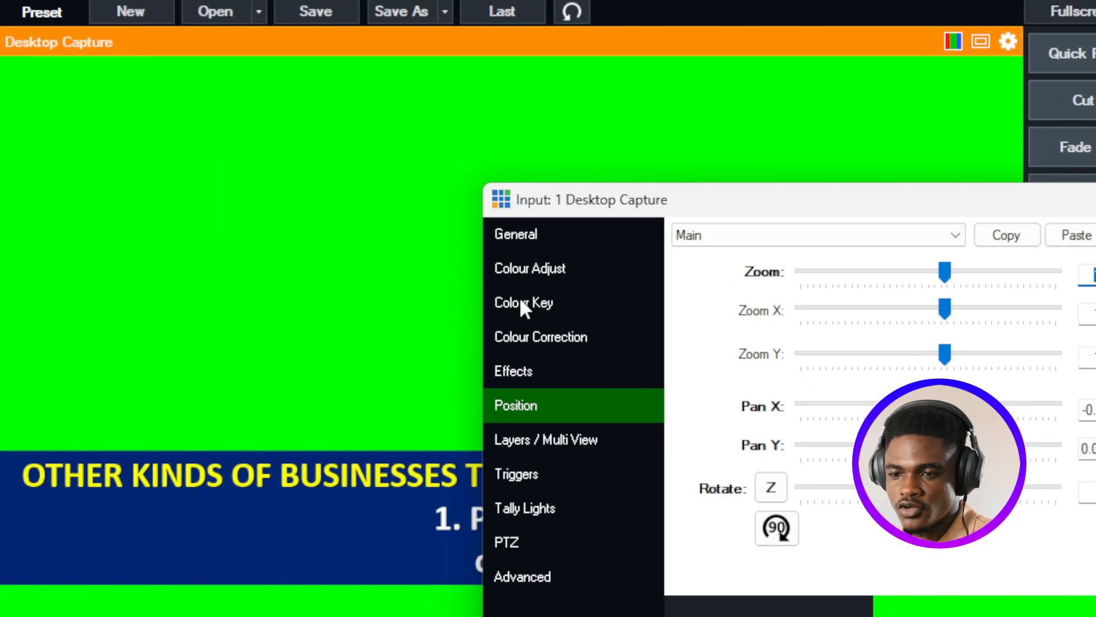
pyautogui.click(547, 300)
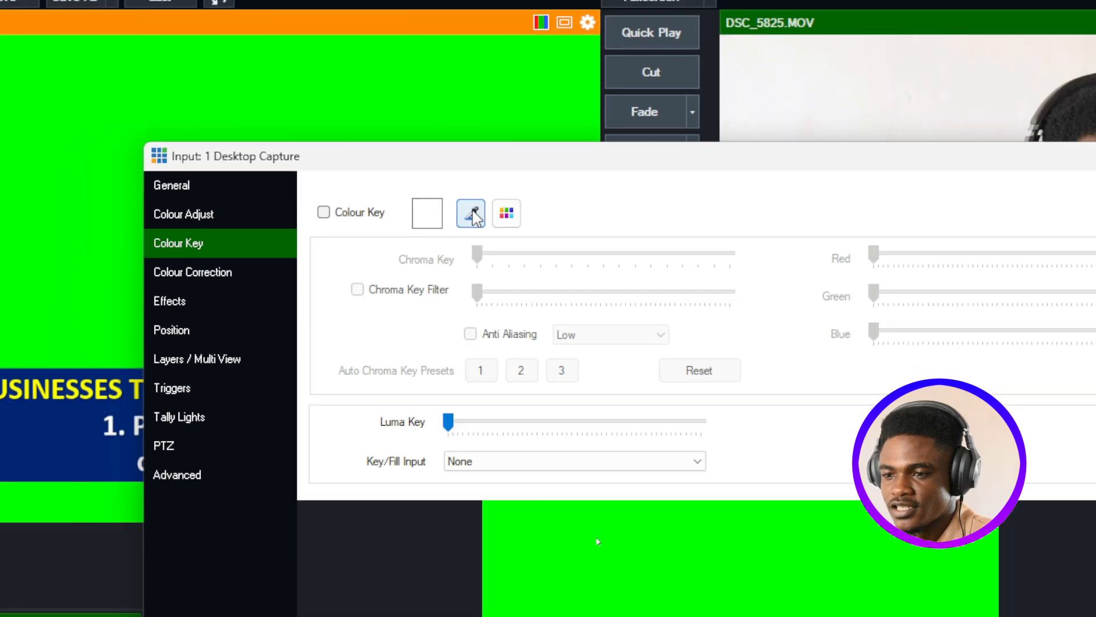
pyautogui.click(472, 215)
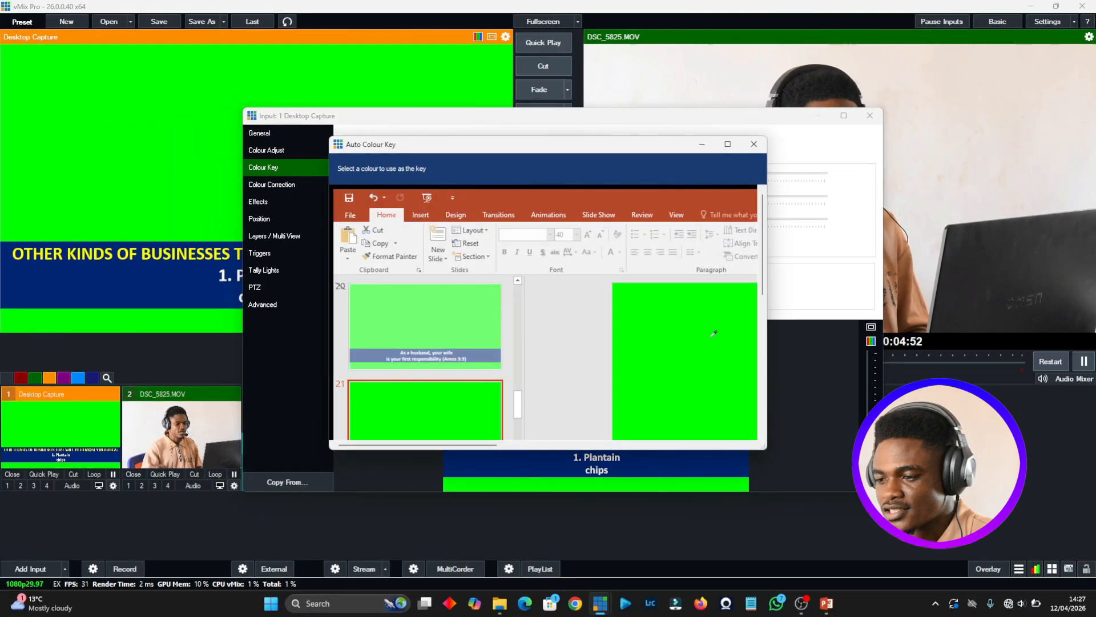
pyautogui.click(718, 329)
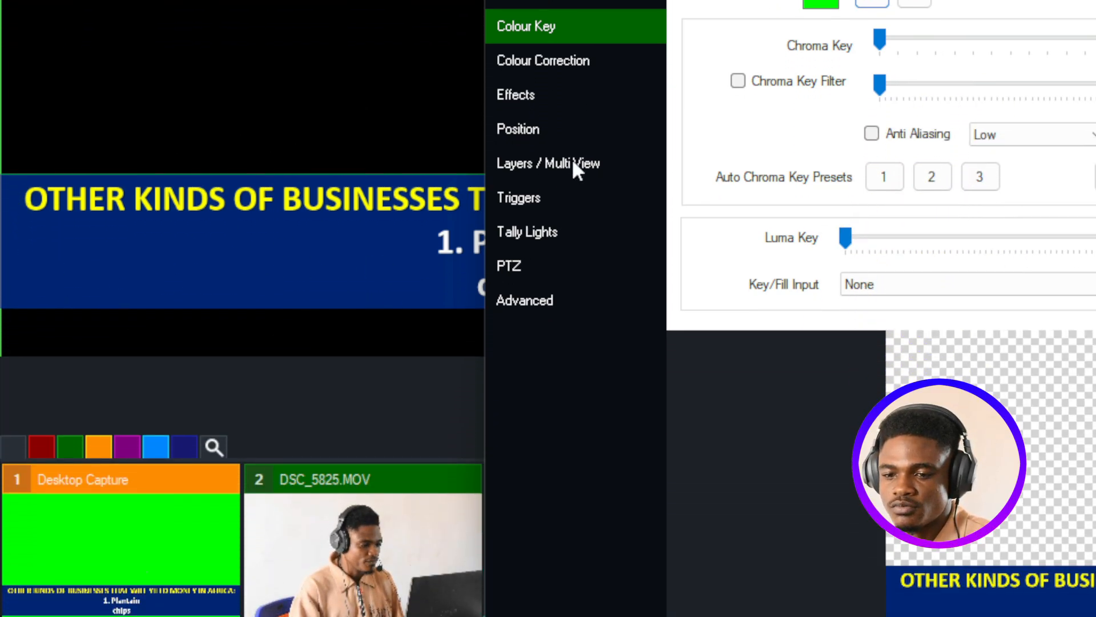
pyautogui.click(737, 82)
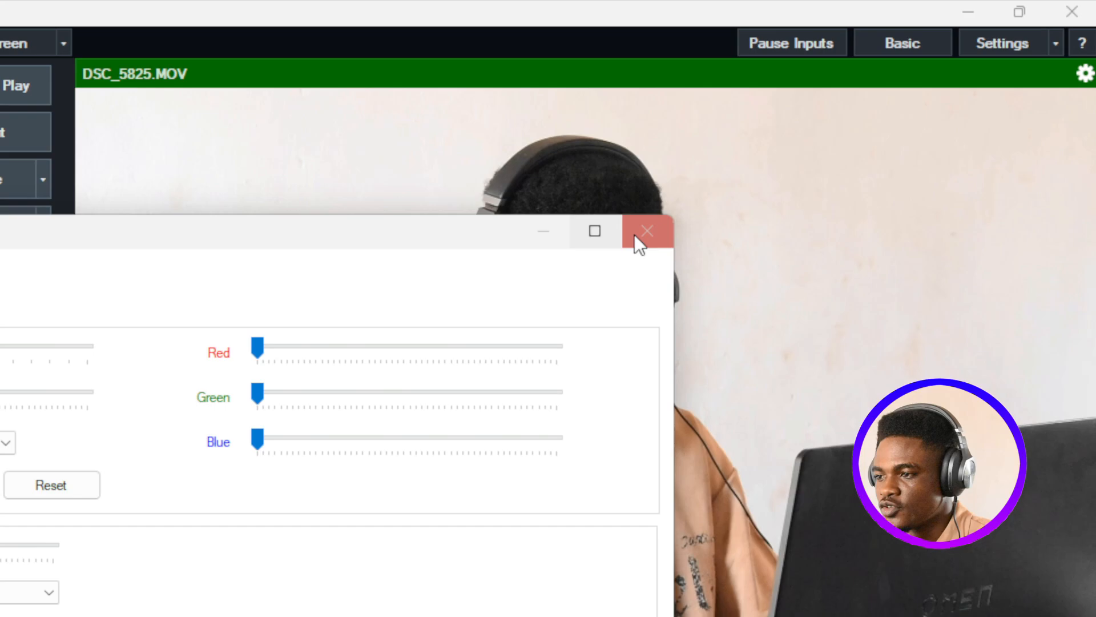
pyautogui.click(1095, 67)
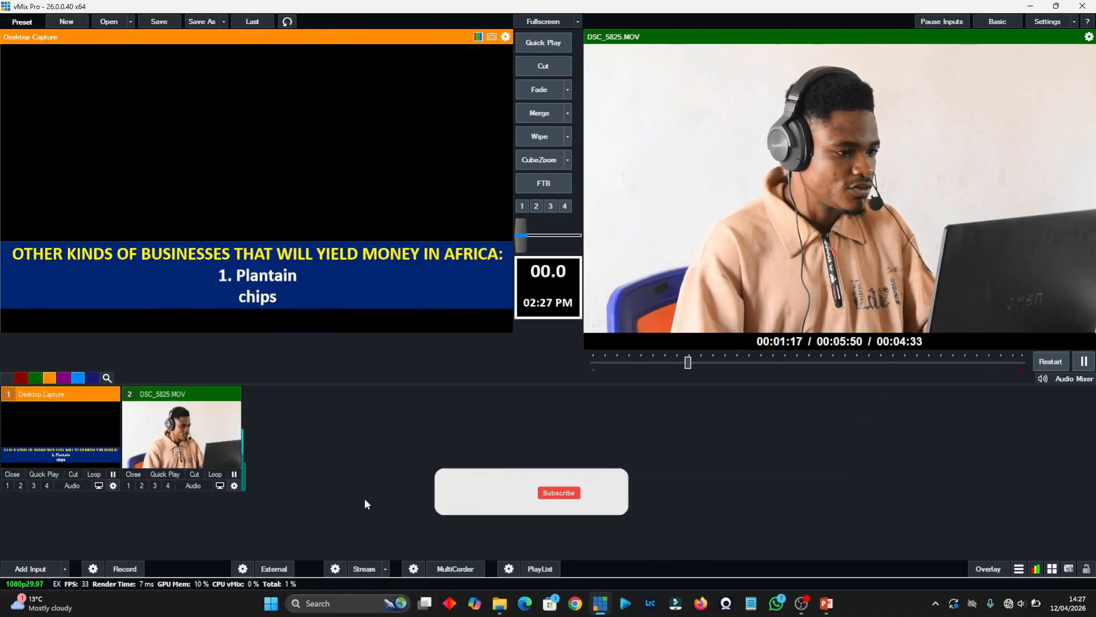
# - Show the Desktop Capture over the live video on overlay 2, toggling it off and on again
pyautogui.click(20, 485)
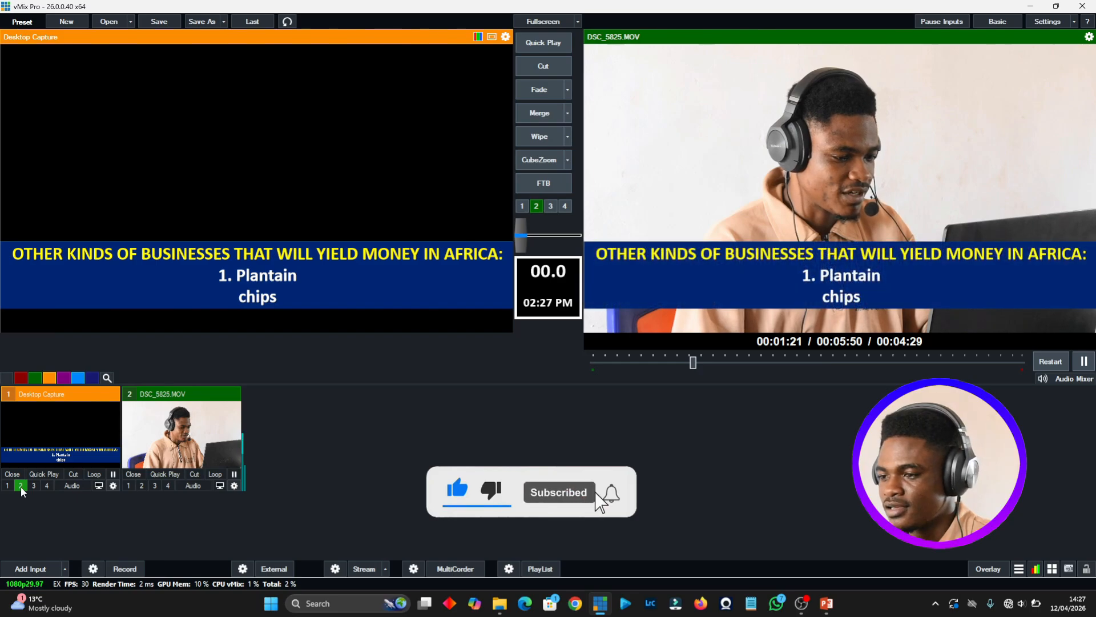
pyautogui.click(21, 486)
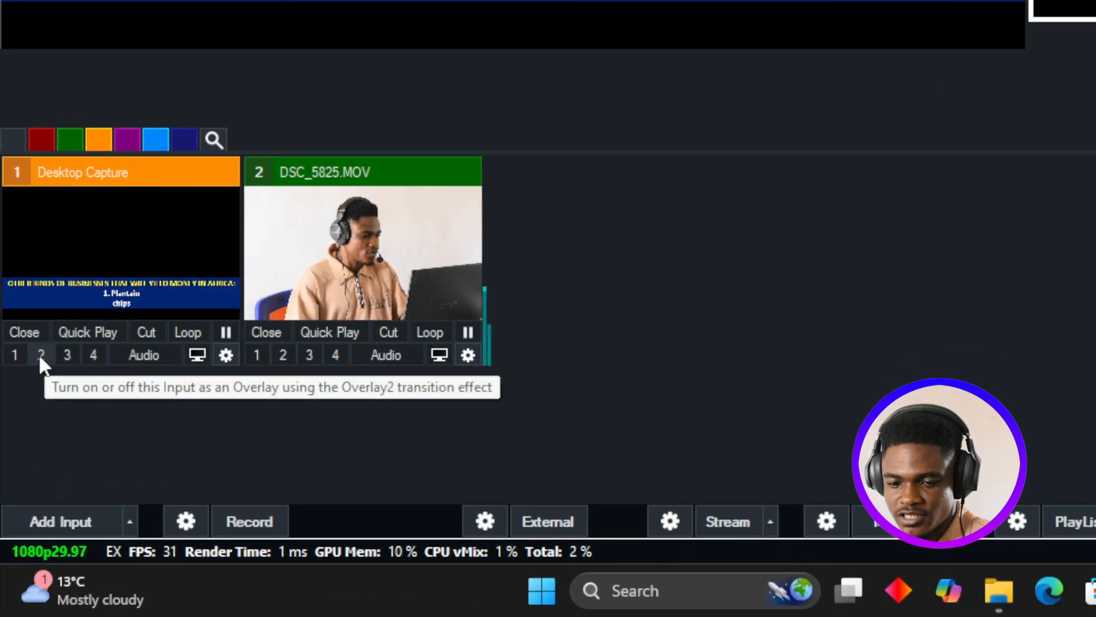
pyautogui.click(40, 354)
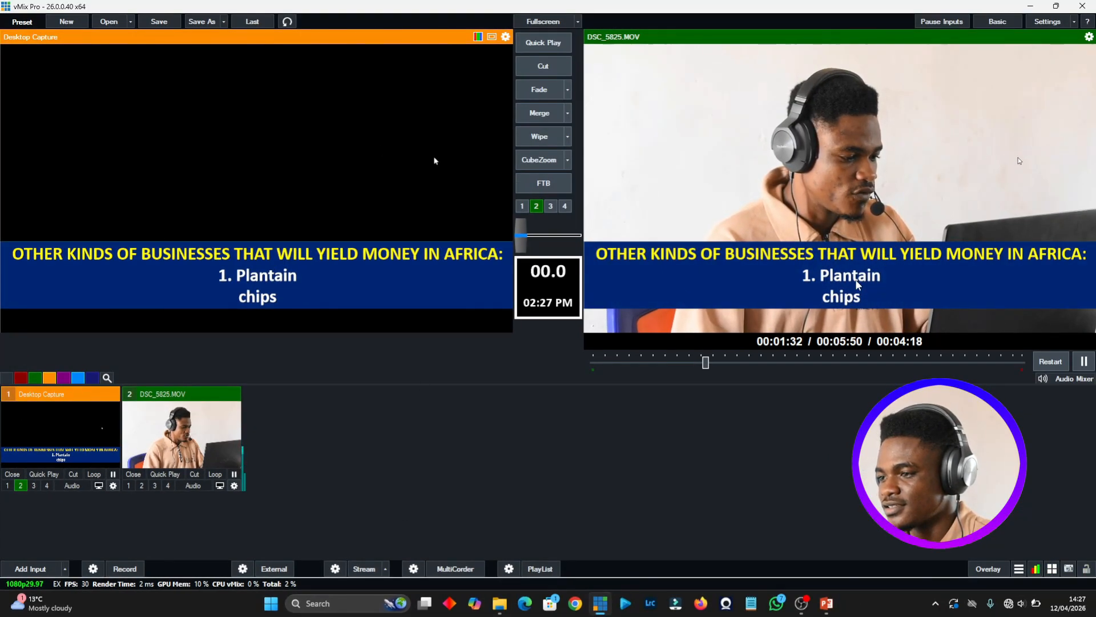
# - Select slide 23, "2. Marketing", in PowerPoint and return to vMix to check the live overlay
pyautogui.click(826, 605)
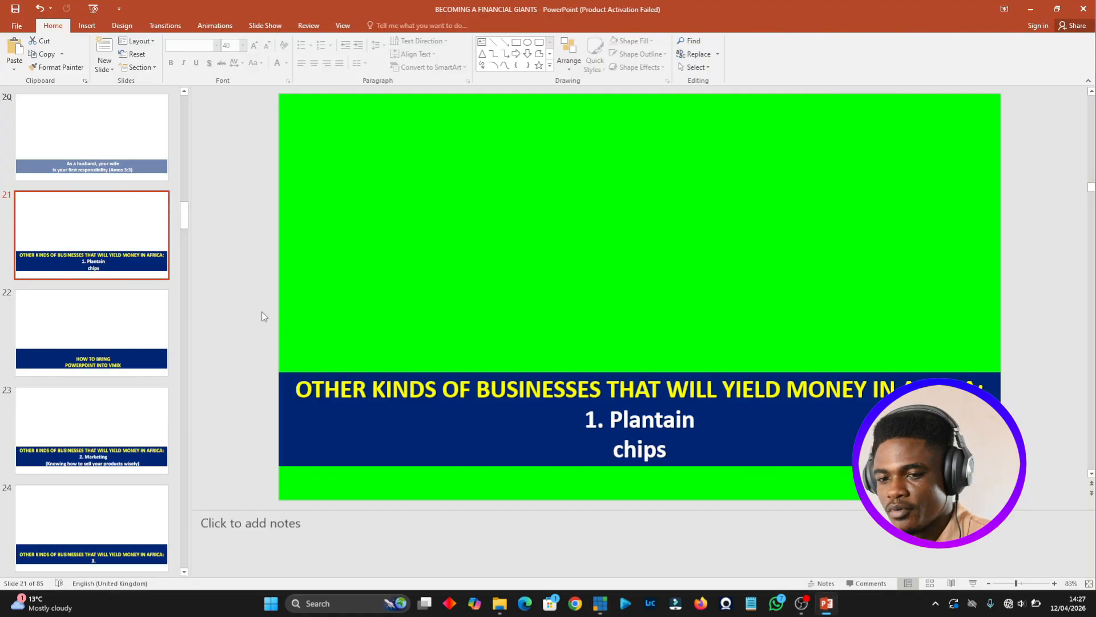
pyautogui.scroll(-1, 93, 245)
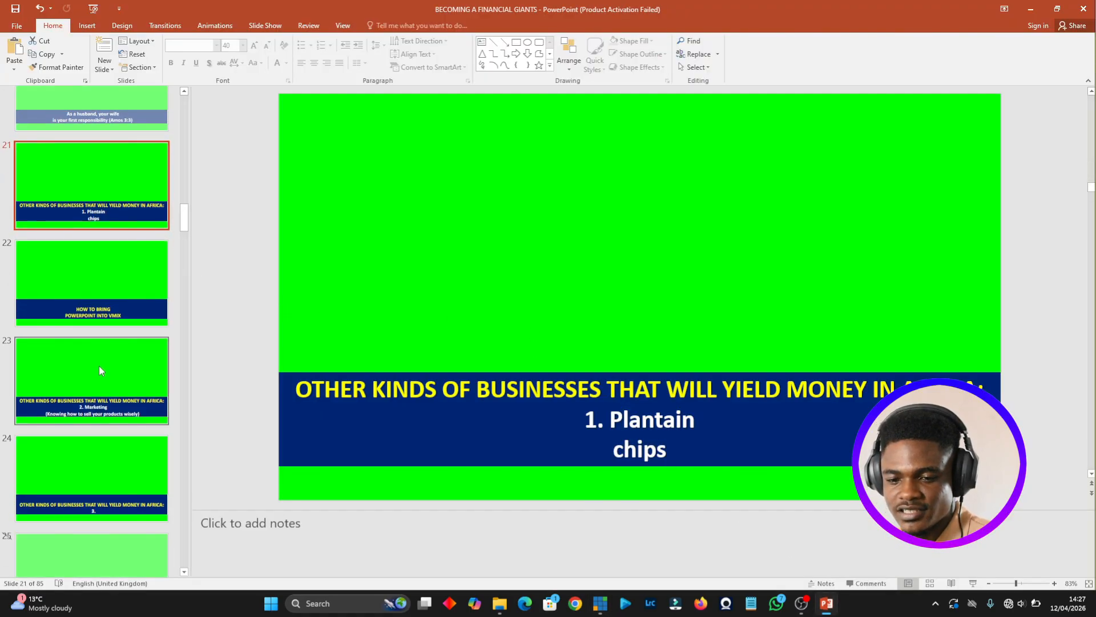
pyautogui.click(98, 366)
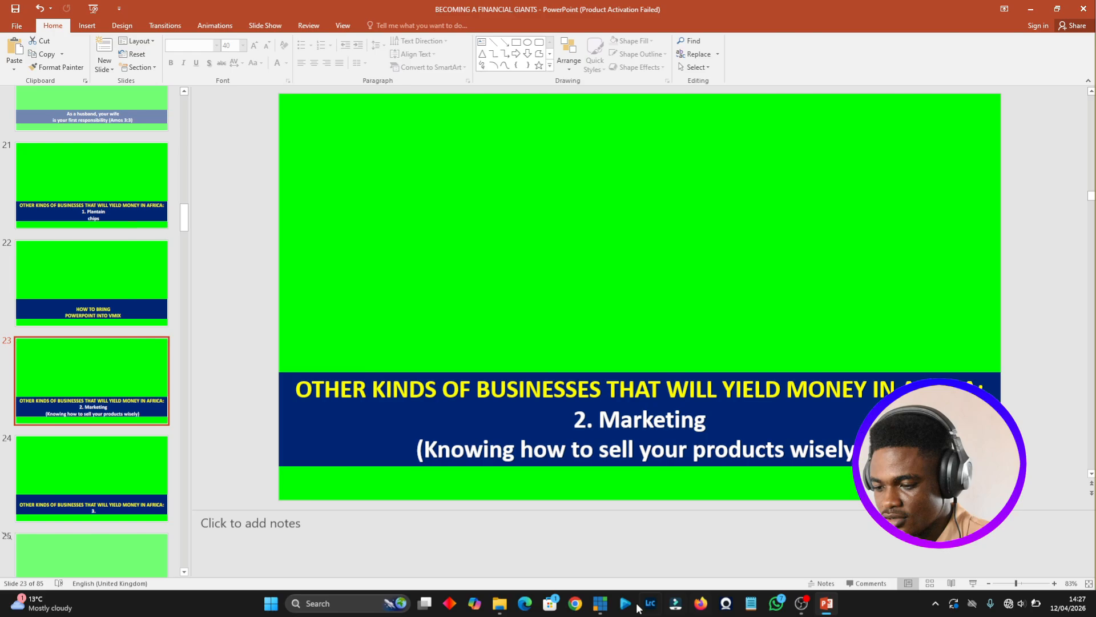
pyautogui.click(600, 603)
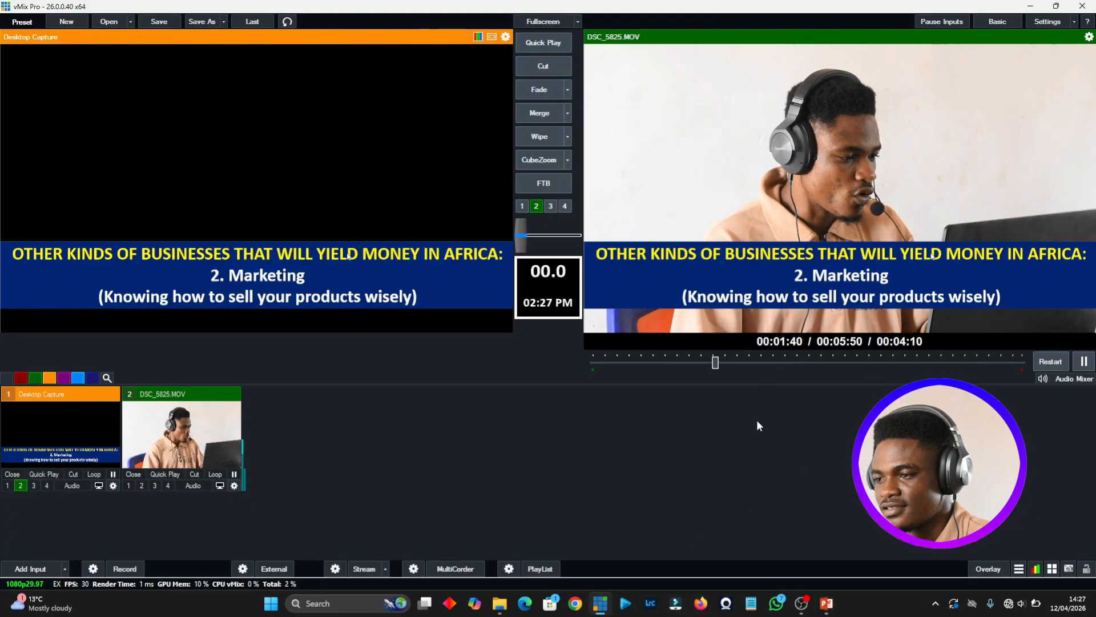